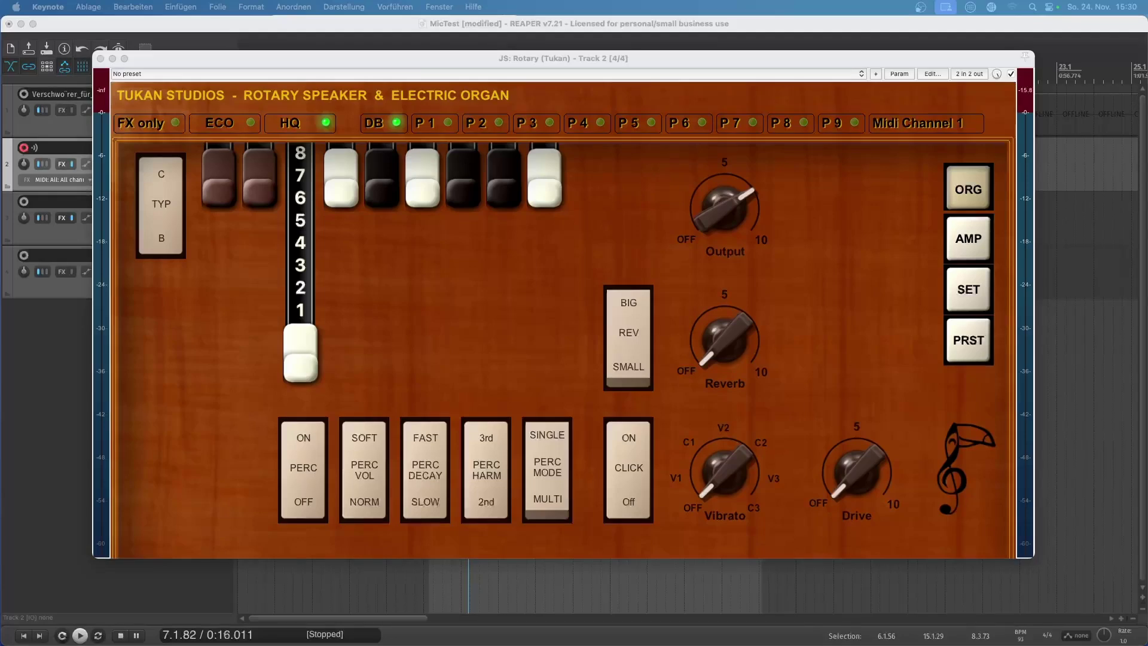
Bring the Tukan organ plugin window on Track 2 into focus.
left_click(226, 190)
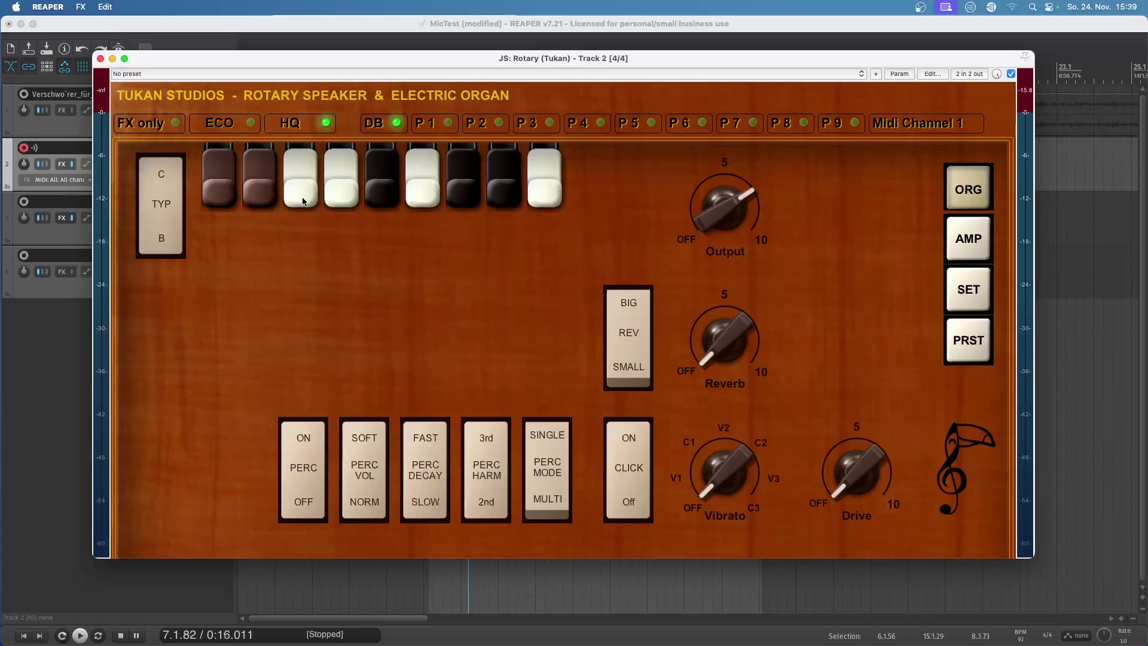
Try pulling out drawbars 3, 4, 6 and 9 at various lengths.
left_click_drag(303, 193, 297, 368)
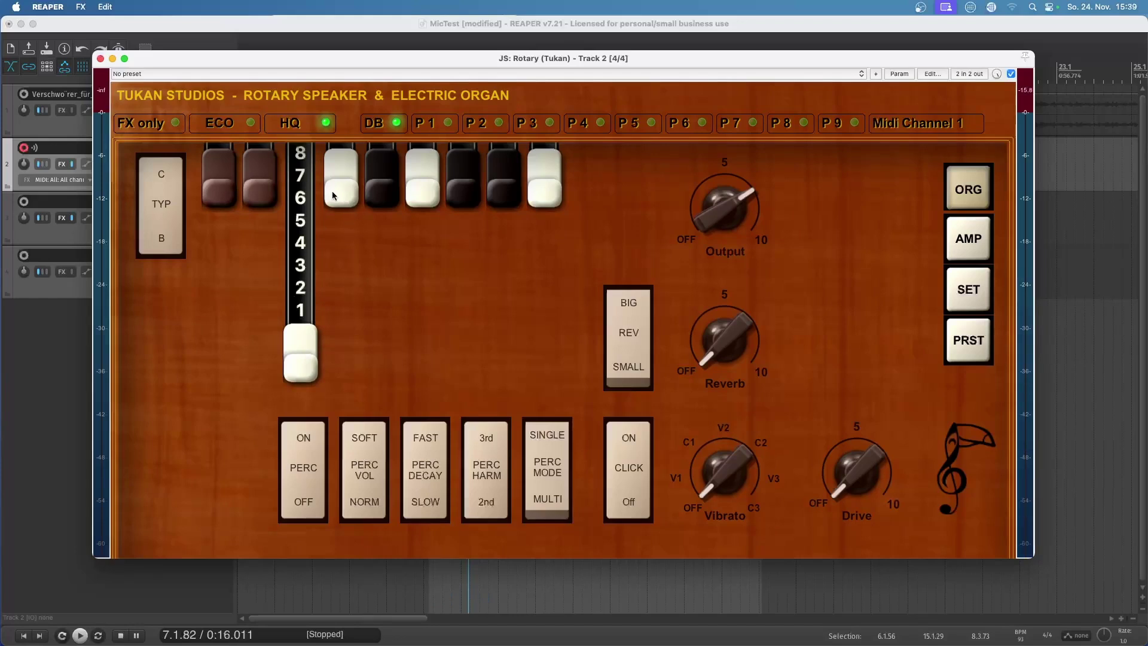
left_click_drag(338, 198, 345, 308)
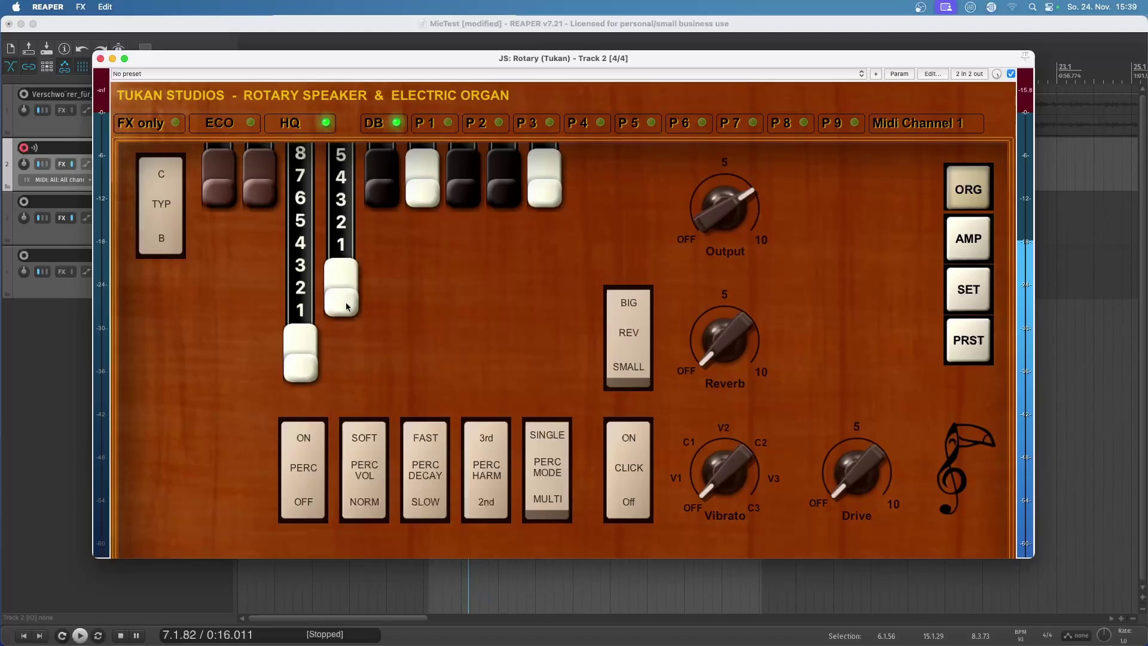
left_click_drag(311, 344, 342, 229)
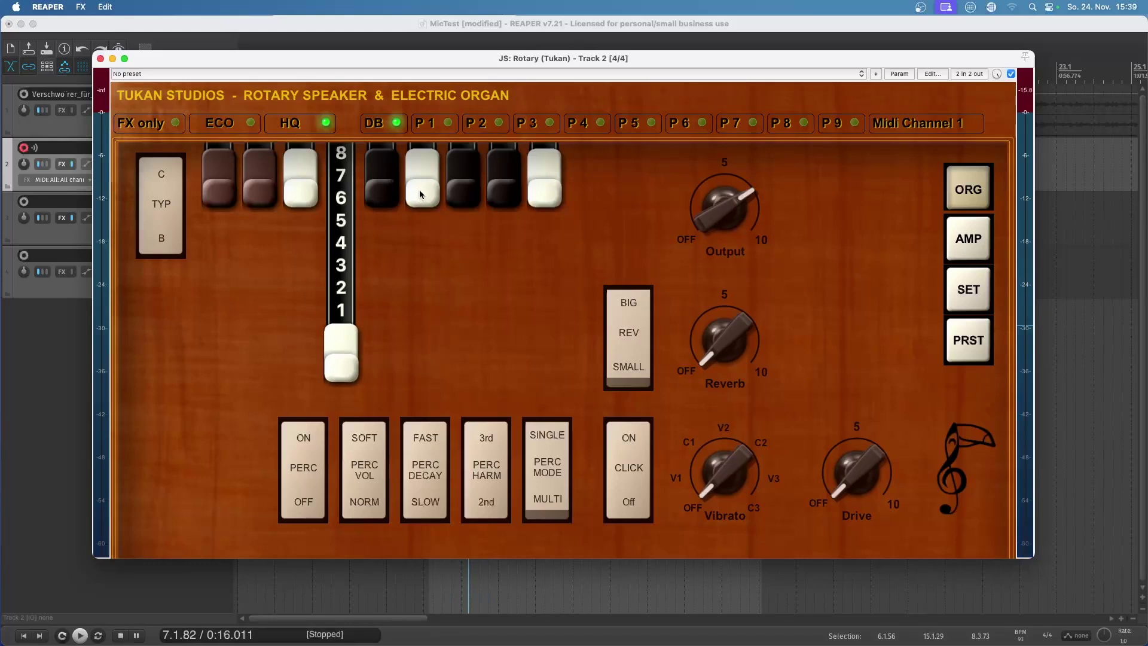
left_click_drag(418, 186, 409, 315)
left_click_drag(341, 359, 341, 179)
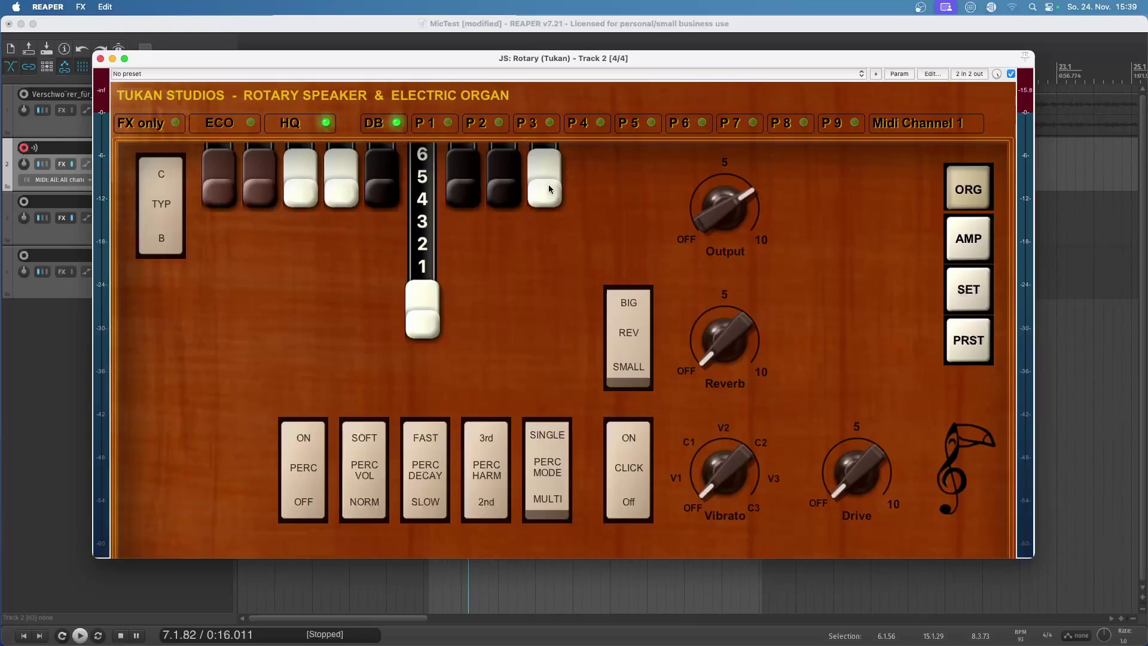
left_click_drag(548, 189, 546, 266)
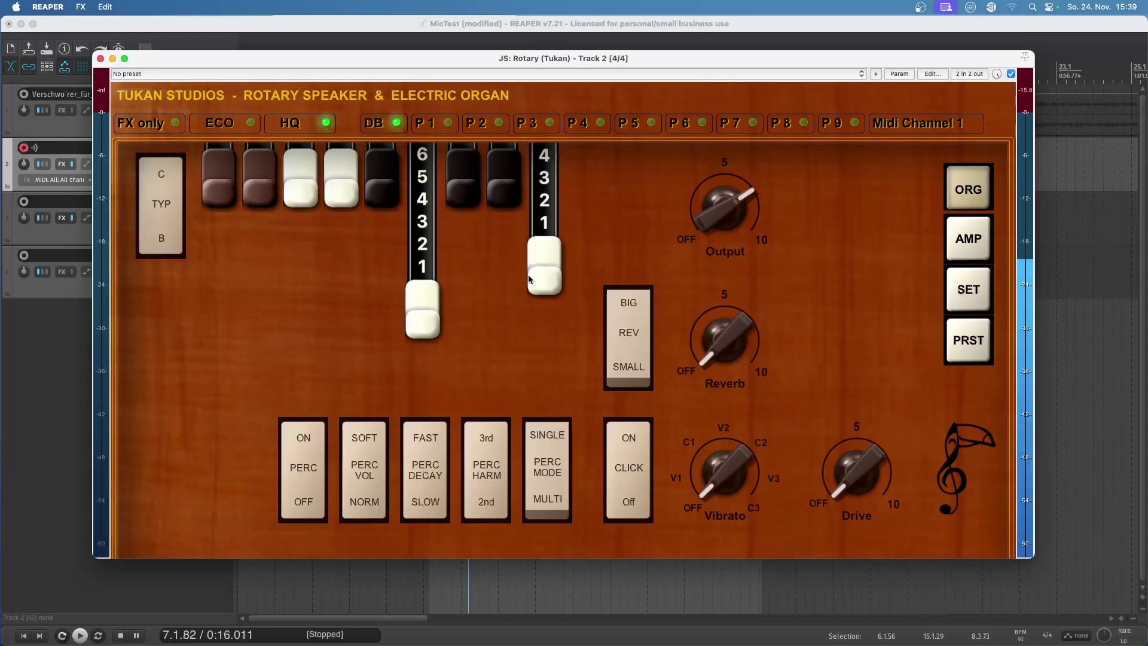
left_click_drag(422, 311, 375, 169)
Set drawbars 3, 4, 6 and 9 to 5, 3, 4 and 3, with reverb at about 3–4.
left_click_drag(303, 195, 301, 305)
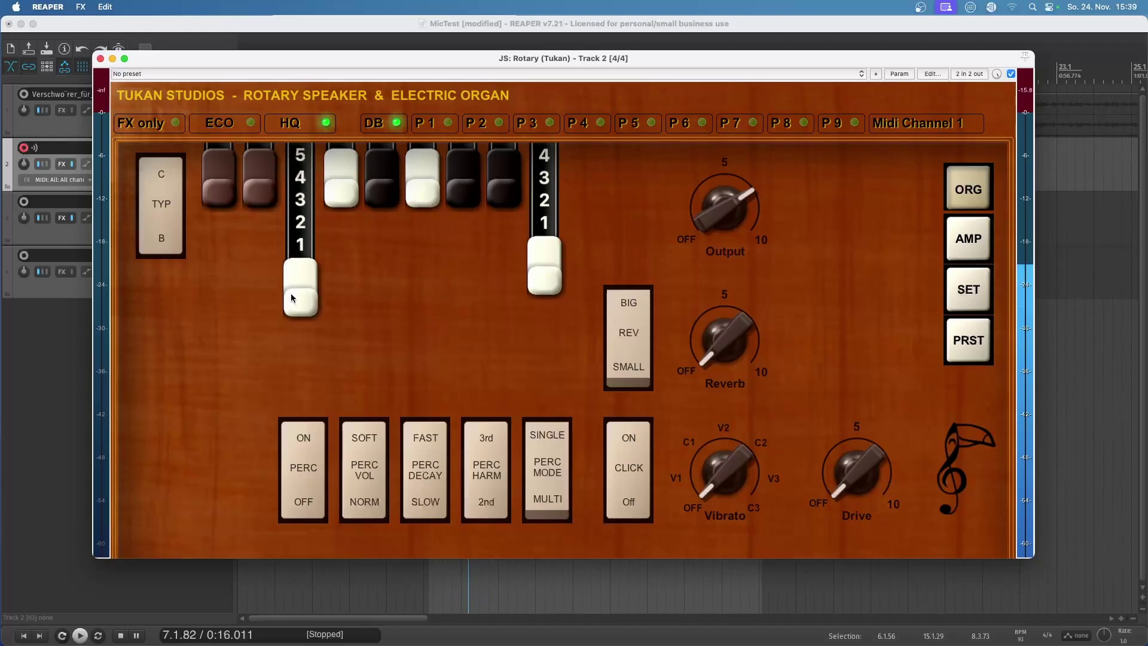
left_click_drag(332, 208, 335, 263)
left_click_drag(411, 191, 425, 275)
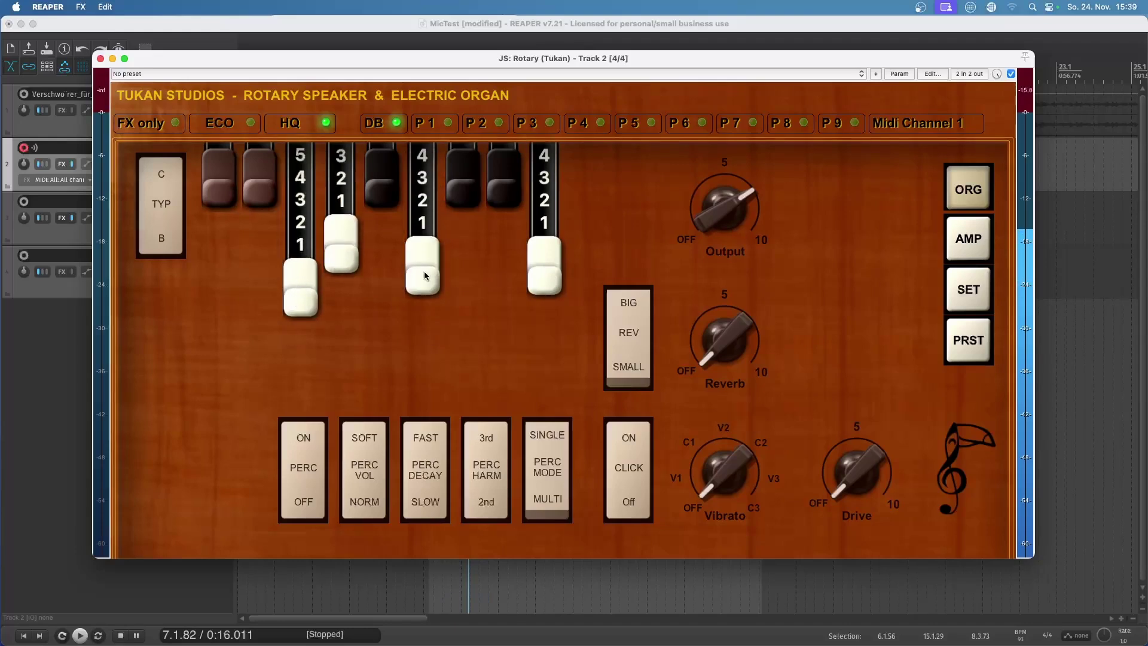
left_click_drag(545, 270, 554, 242)
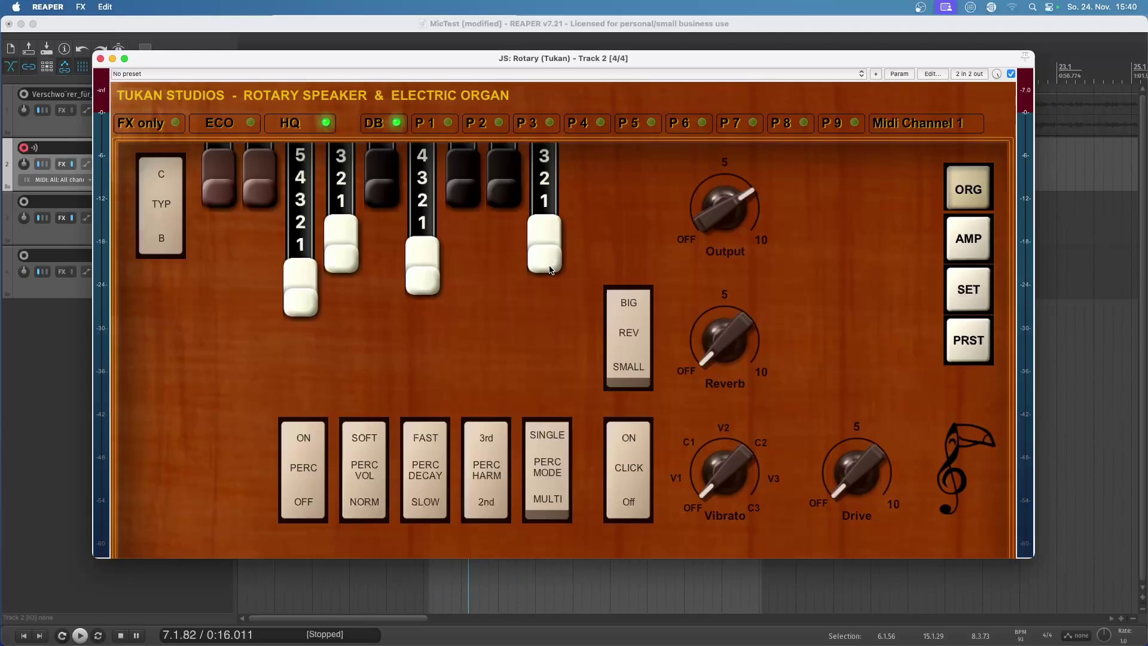
left_click_drag(725, 338, 726, 288)
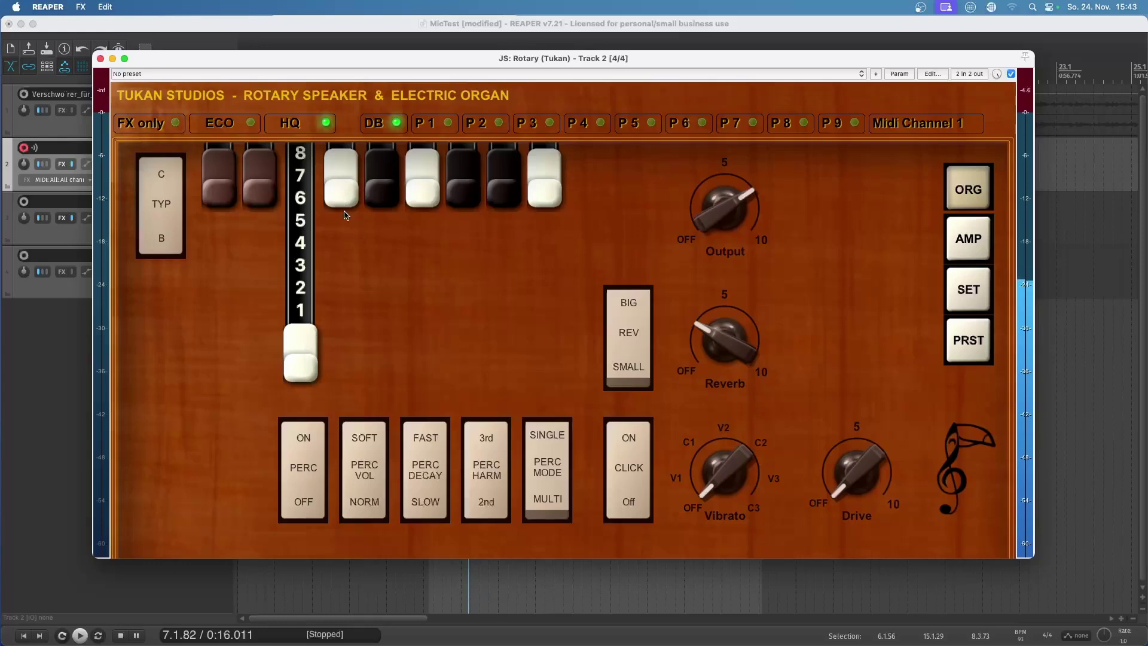
Pull drawbar 4 out to 4 and drawbars 5 through 9 out to 3.
left_click_drag(345, 215, 345, 273)
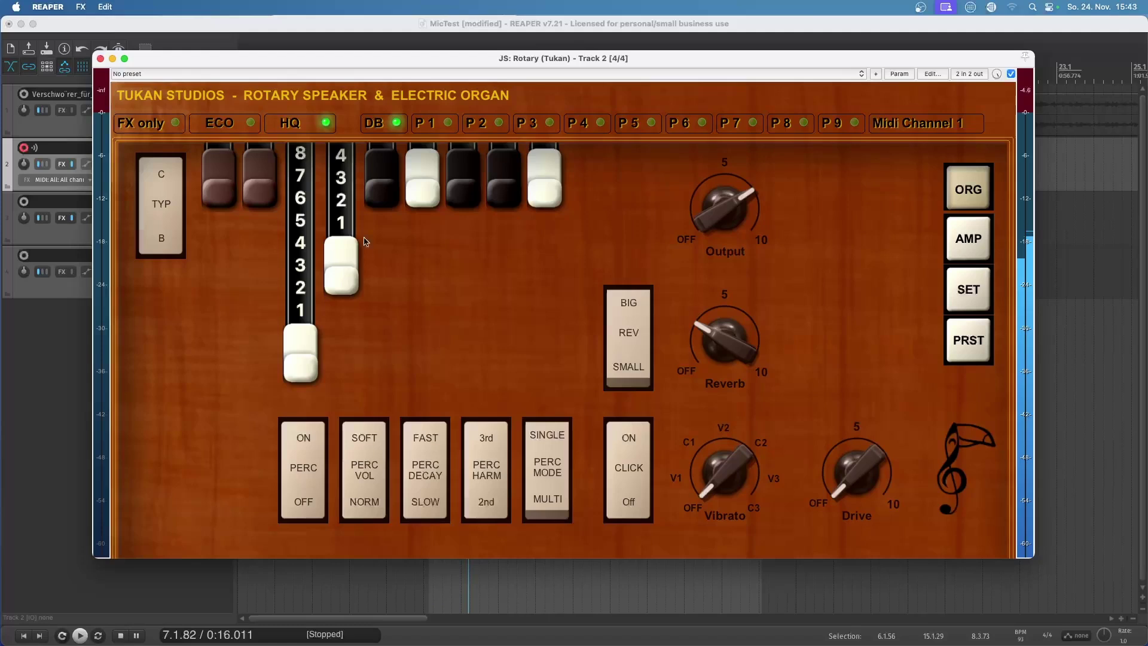
left_click_drag(382, 198, 383, 264)
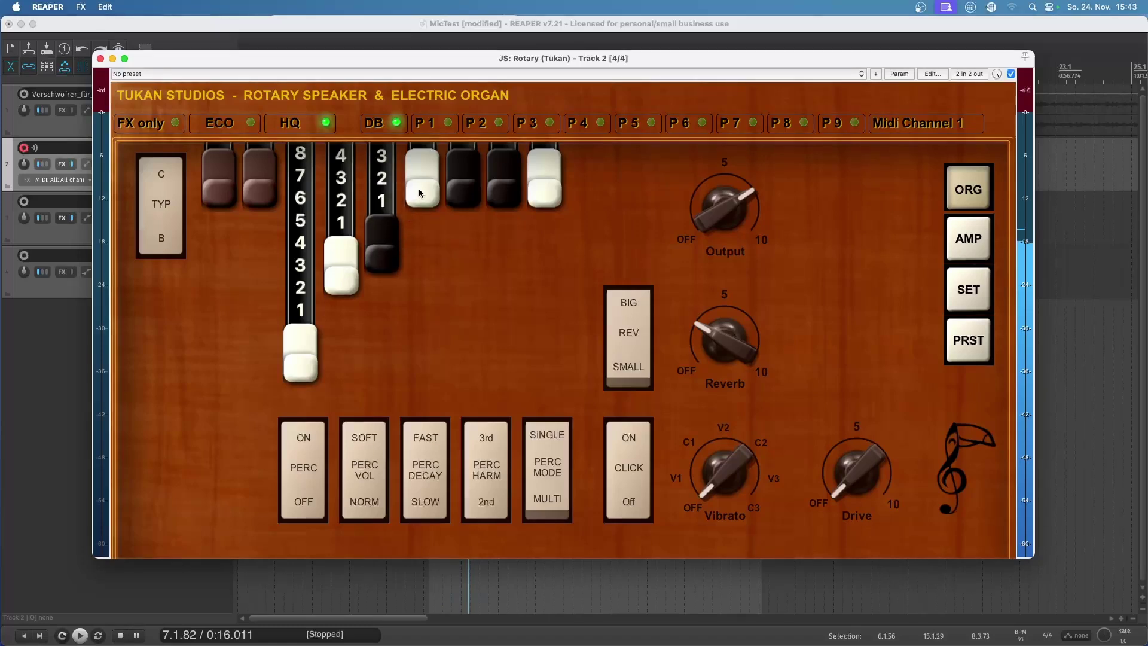
left_click_drag(420, 193, 421, 252)
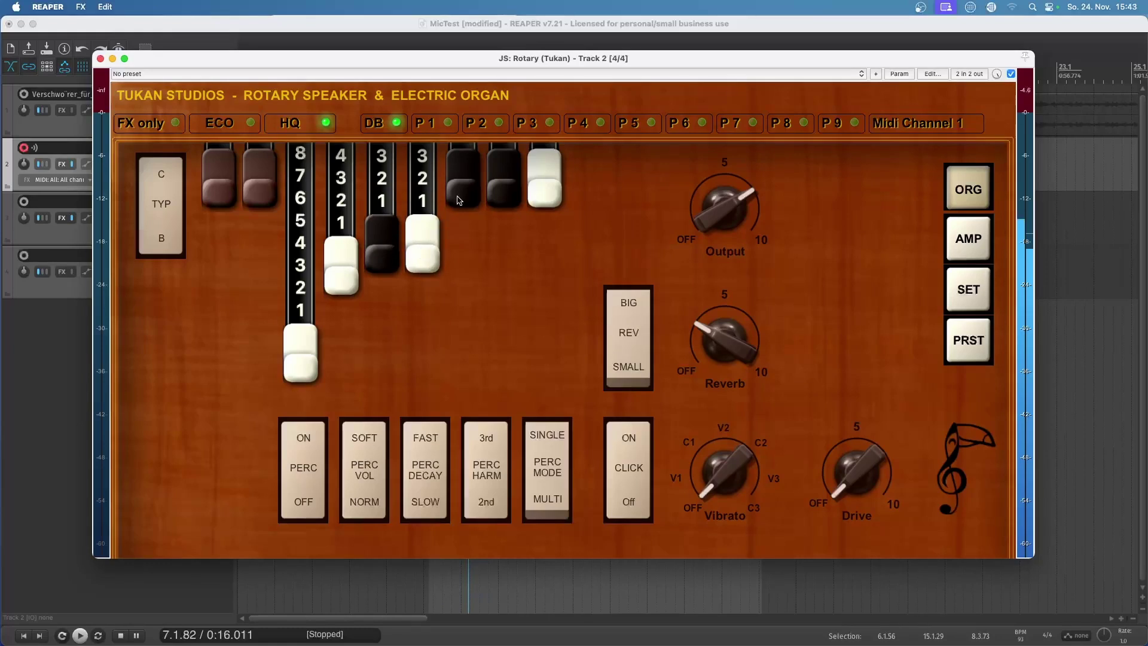
left_click_drag(462, 196, 464, 257)
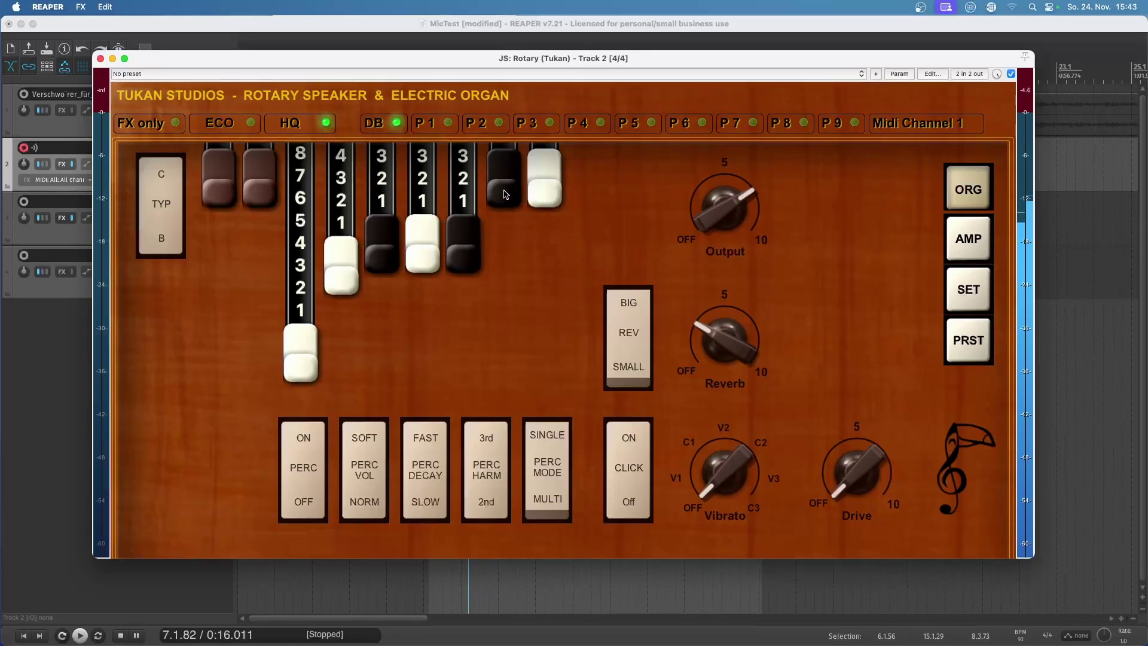
left_click_drag(506, 194, 512, 250)
left_click_drag(551, 193, 553, 259)
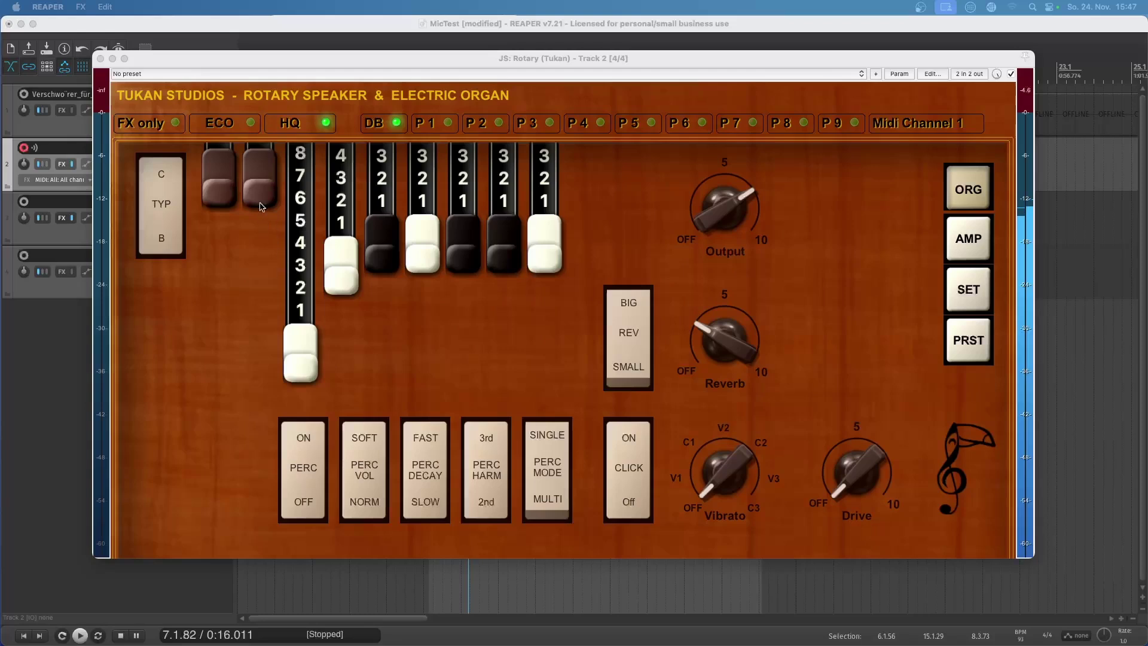
Pull the first brown sub drawbar out to 8 and the second to 4.
left_click_drag(226, 244, 257, 416)
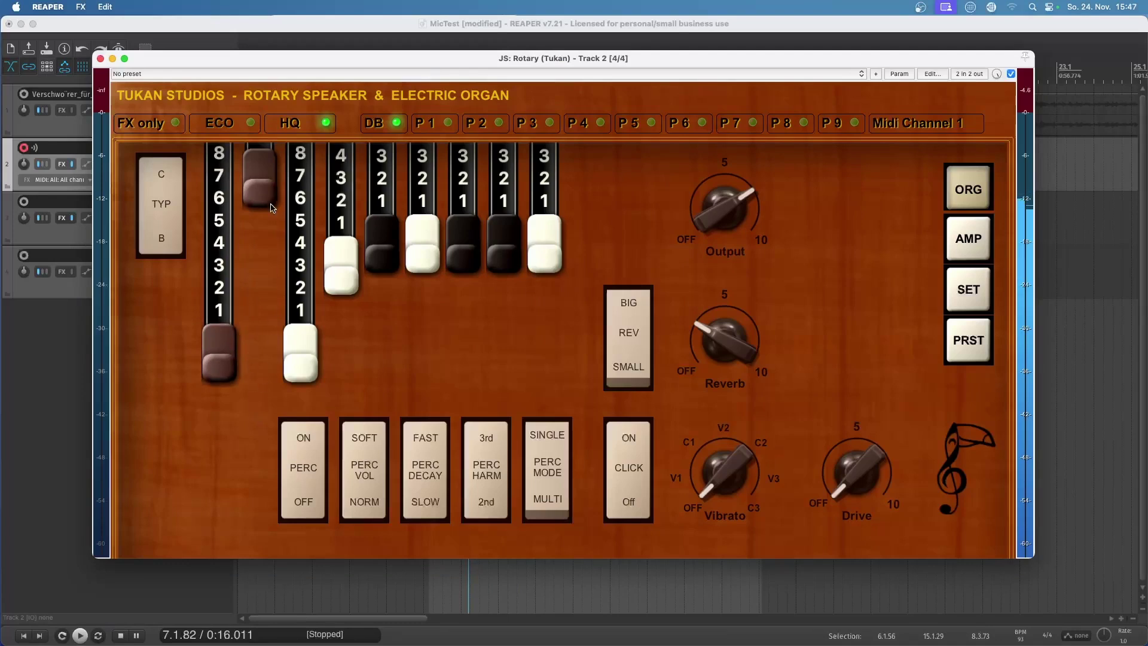
left_click_drag(272, 203, 272, 290)
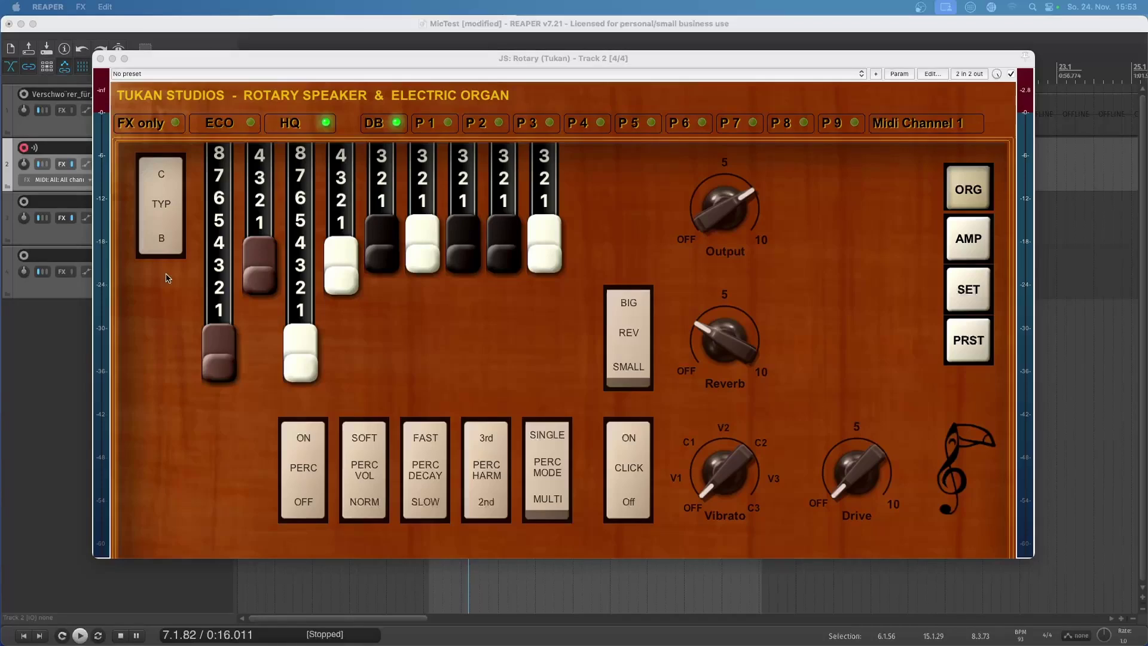
Push drawbars four through nine in, then toggle percussion on and leave it off.
left_click_drag(344, 278, 382, 202)
left_click(392, 245)
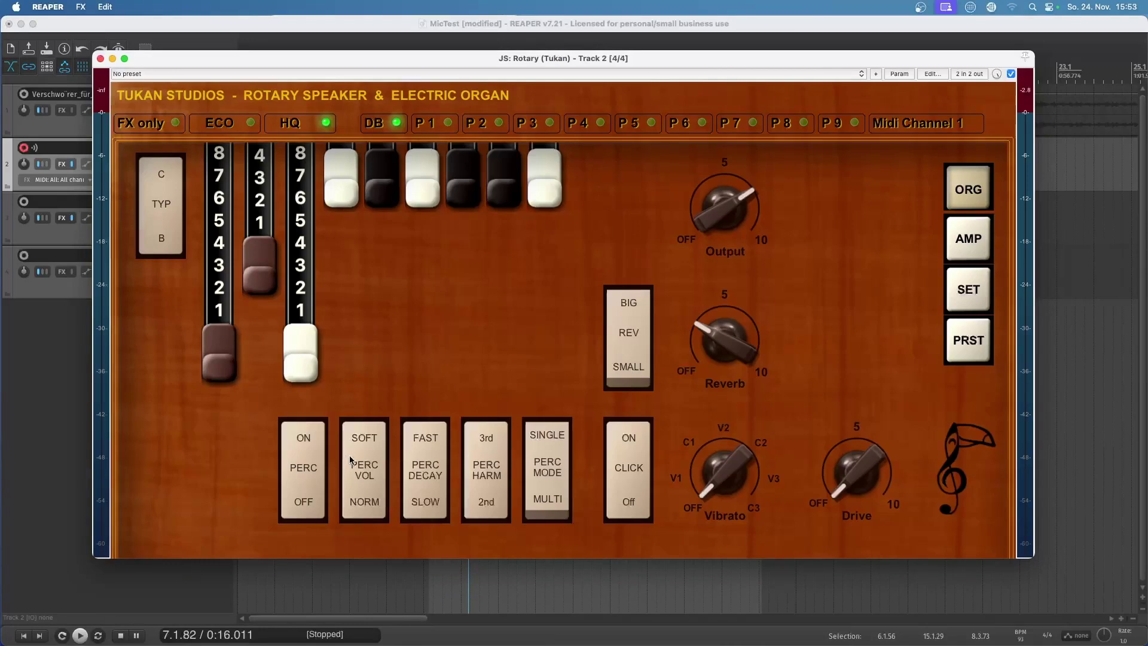
left_click(310, 447)
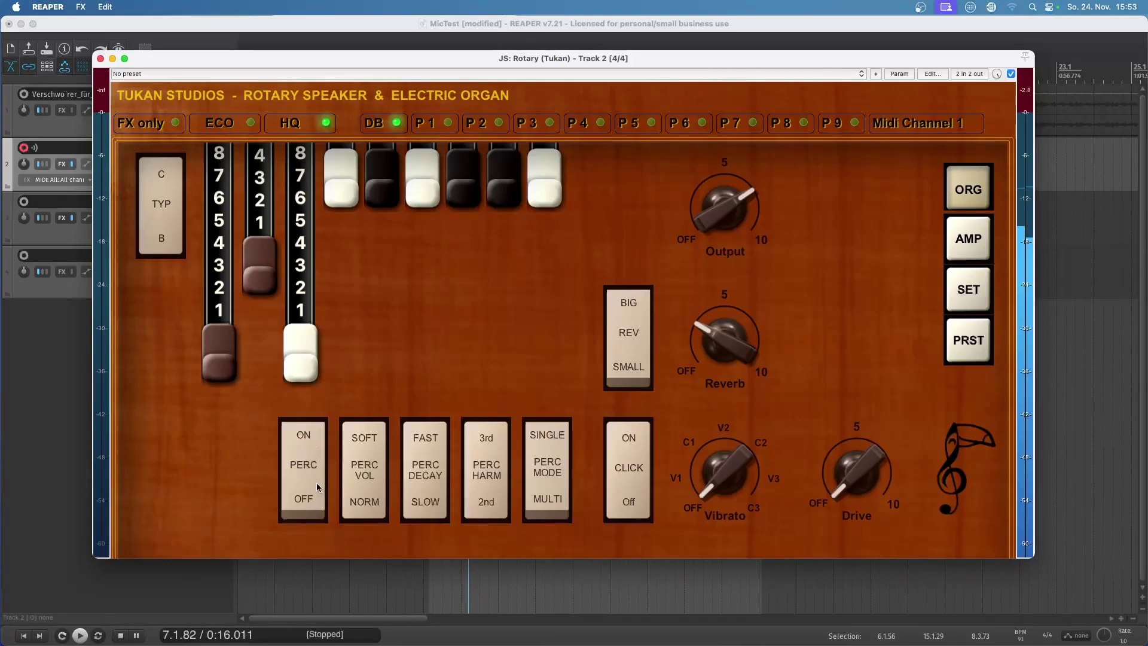
left_click(312, 501)
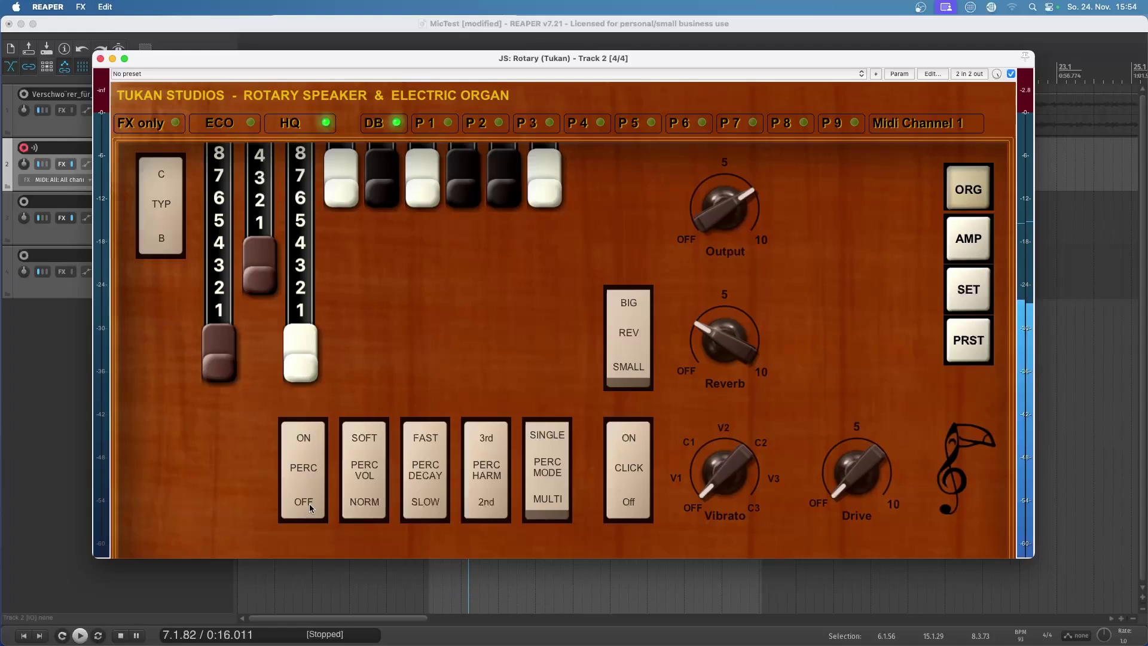
left_click(317, 454)
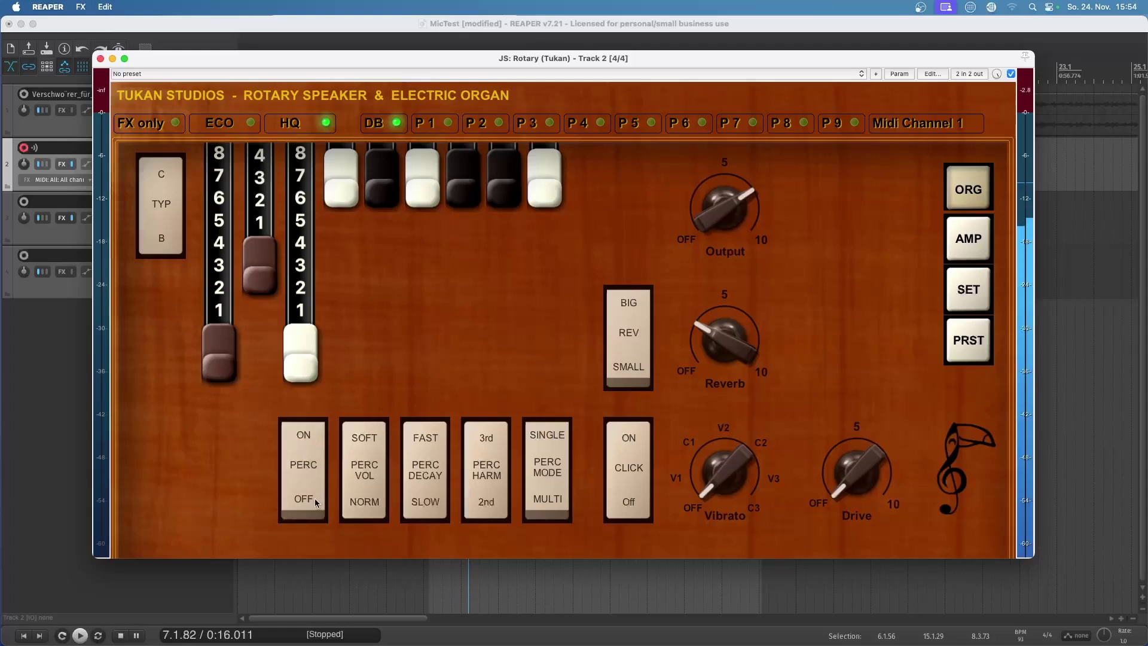
left_click(313, 472)
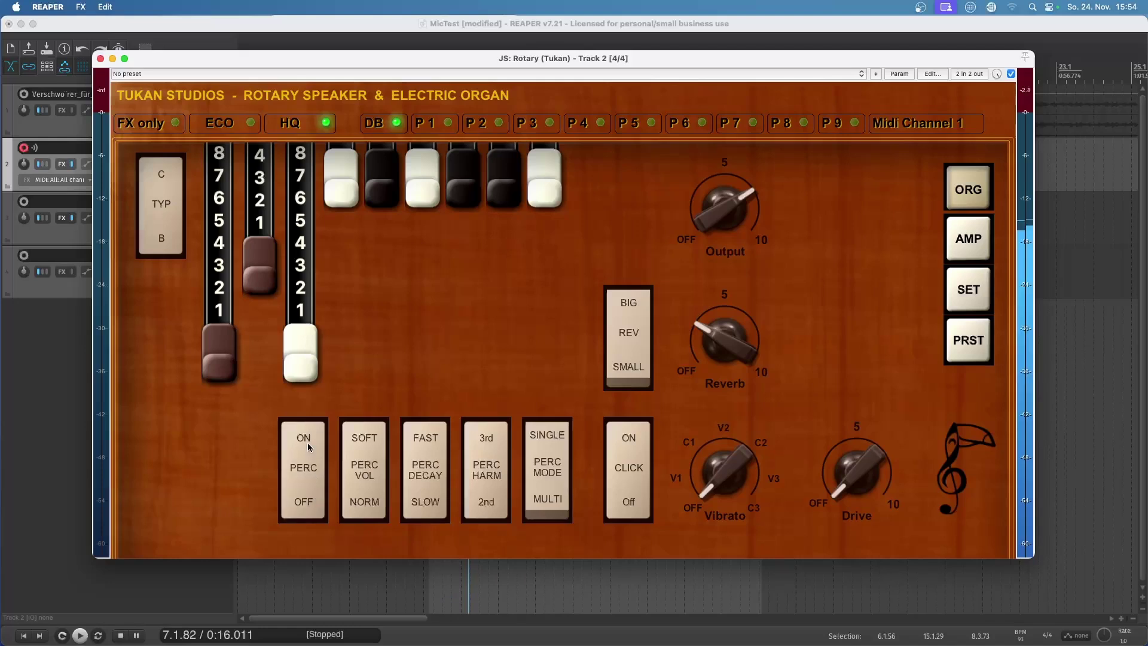
left_click(309, 445)
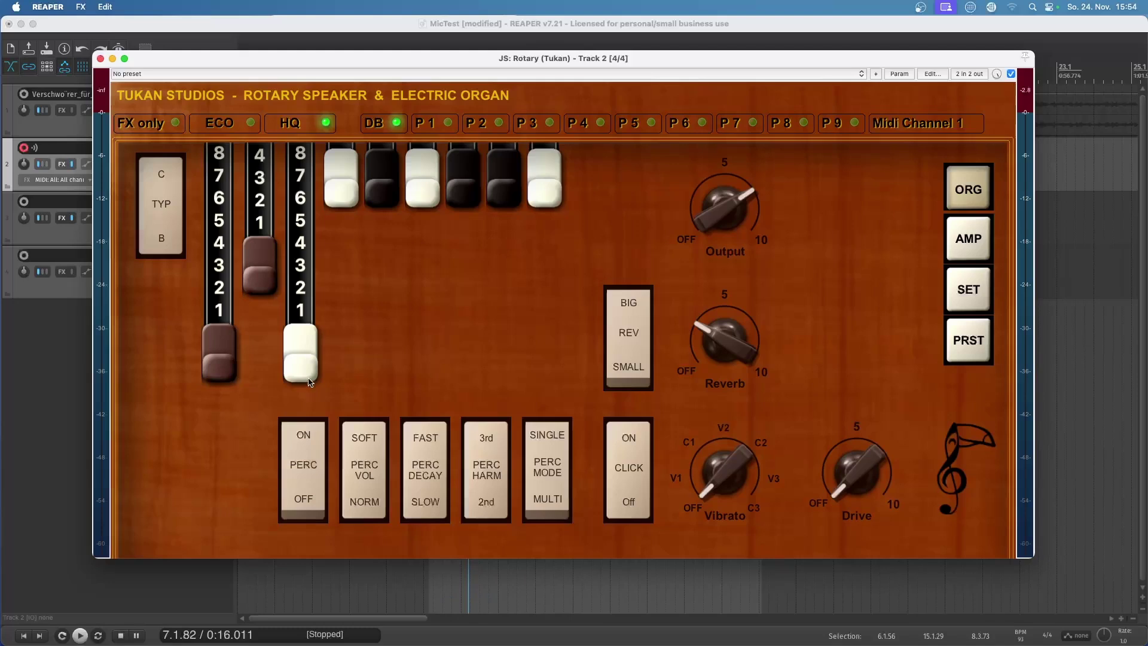
Push all drawbars fully in, testing the fourth drawbar out and back.
left_click_drag(308, 381, 263, 158)
left_click_drag(225, 342, 250, 141)
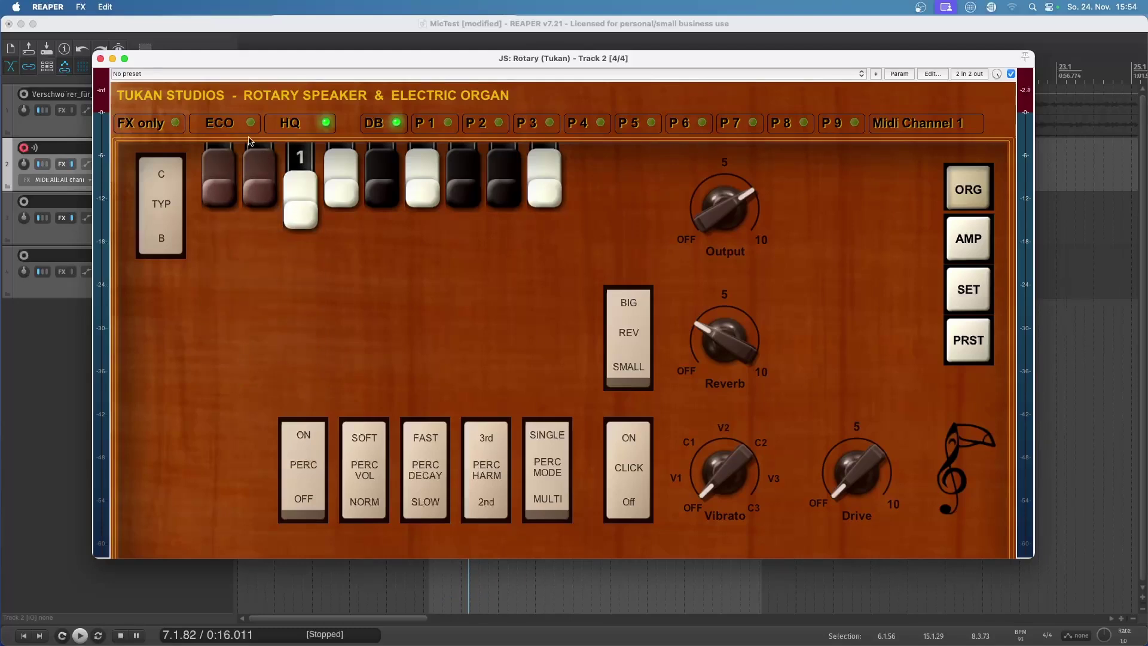
left_click(300, 173)
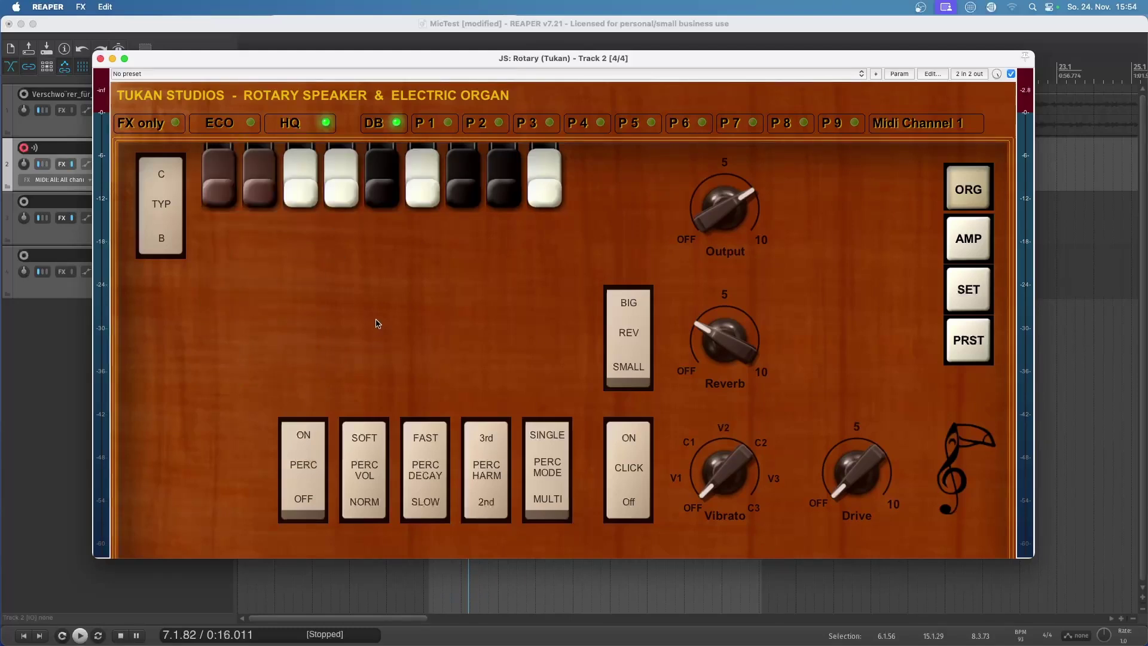
mouse_move(335, 191)
left_mouse_down()
mouse_move(333, 295)
mouse_move(343, 184)
left_mouse_up()
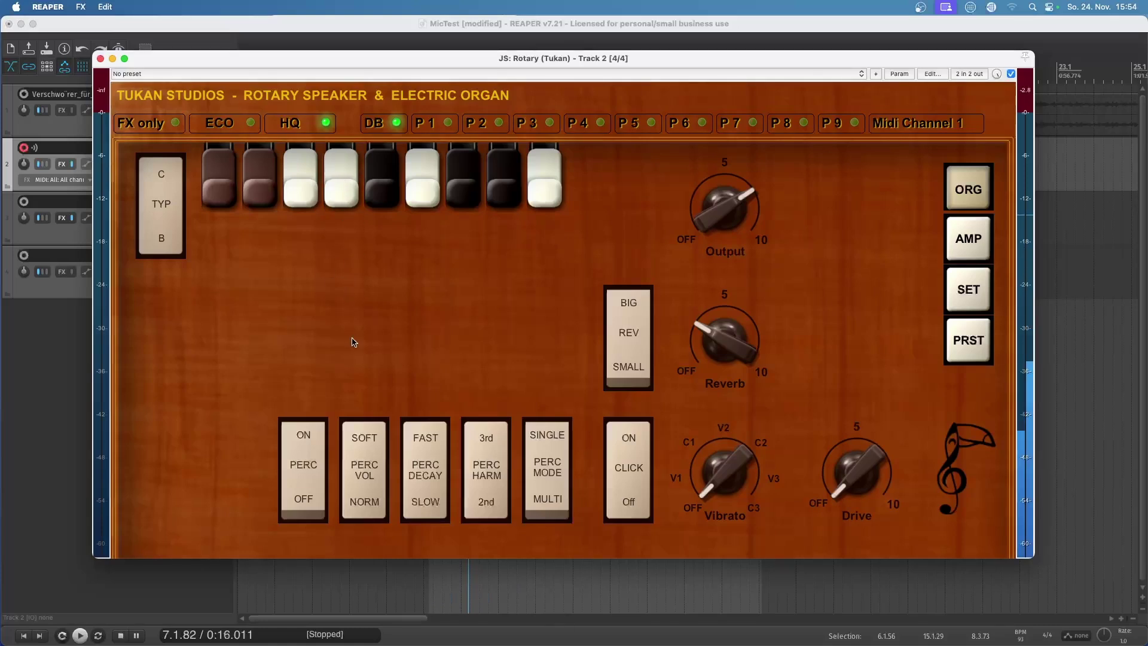
left_click_drag(340, 191, 348, 342)
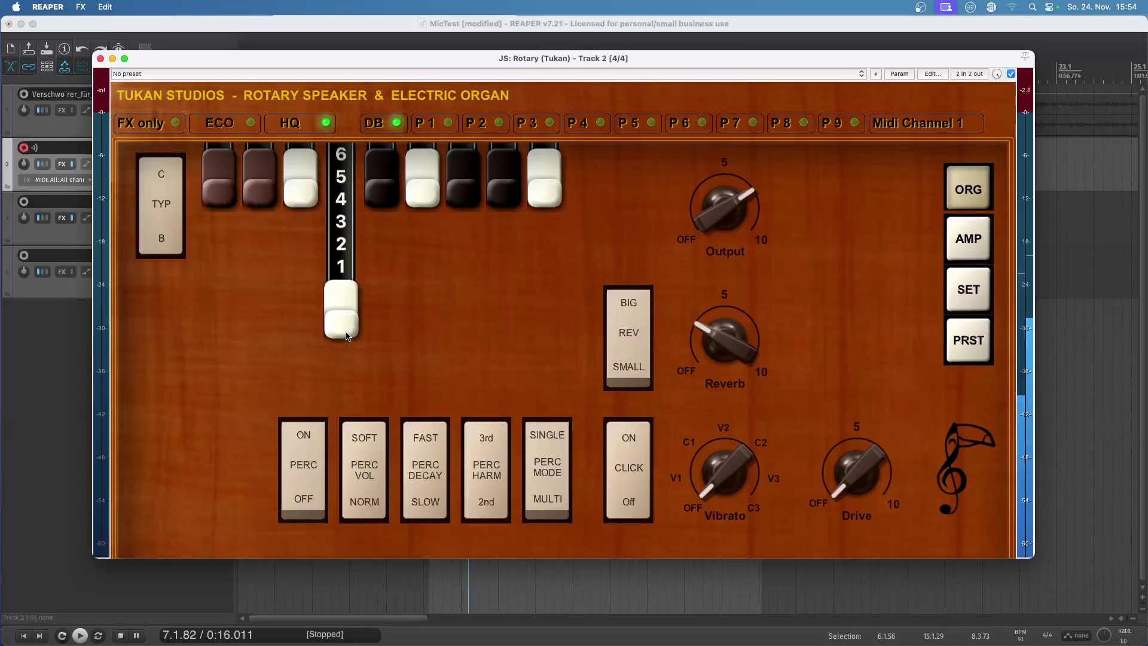
left_click_drag(348, 336, 366, 177)
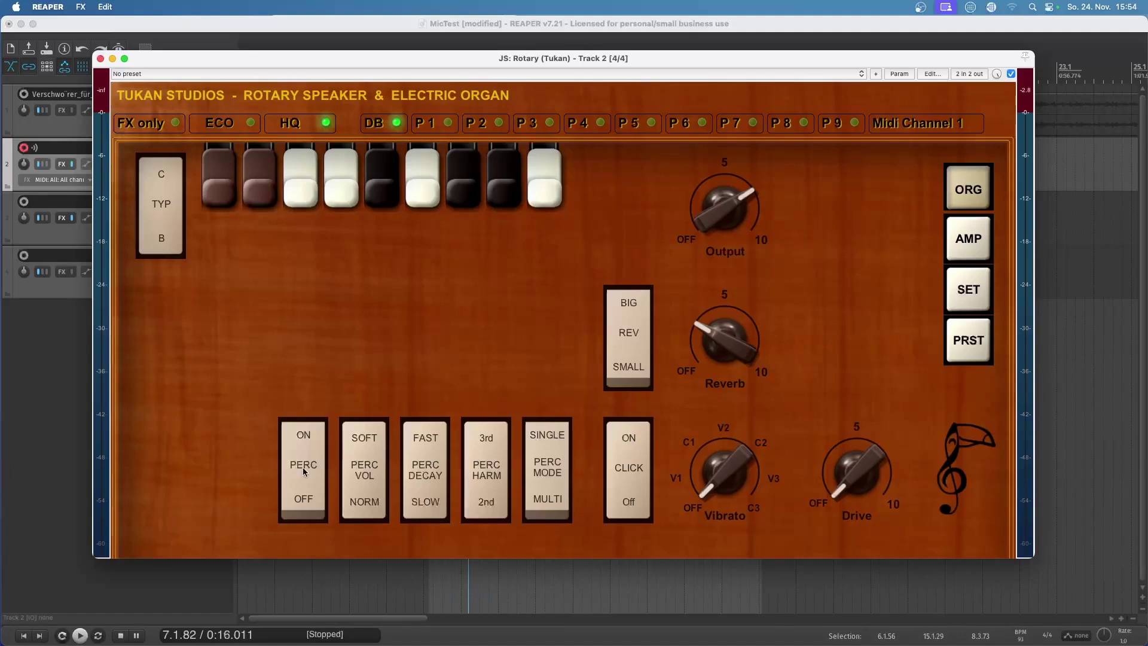
Toggle percussion volume normal and back to soft, set decay fast, and pull drawbar 3 to 7.
left_click(376, 446)
left_click(367, 446)
left_click(430, 440)
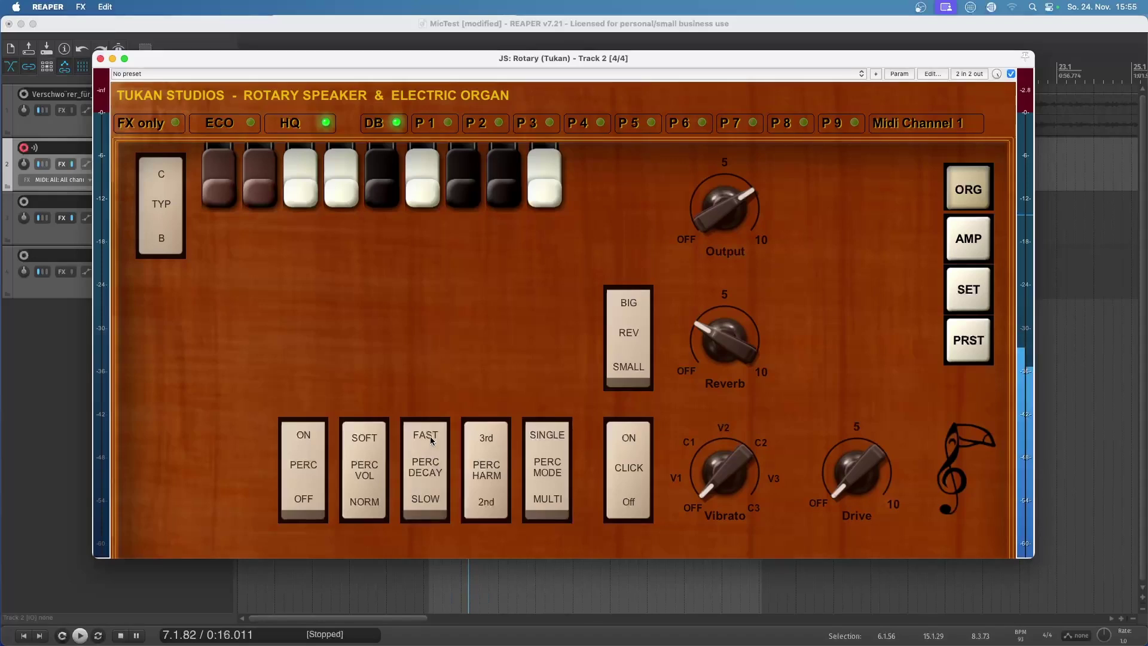
left_click(430, 440)
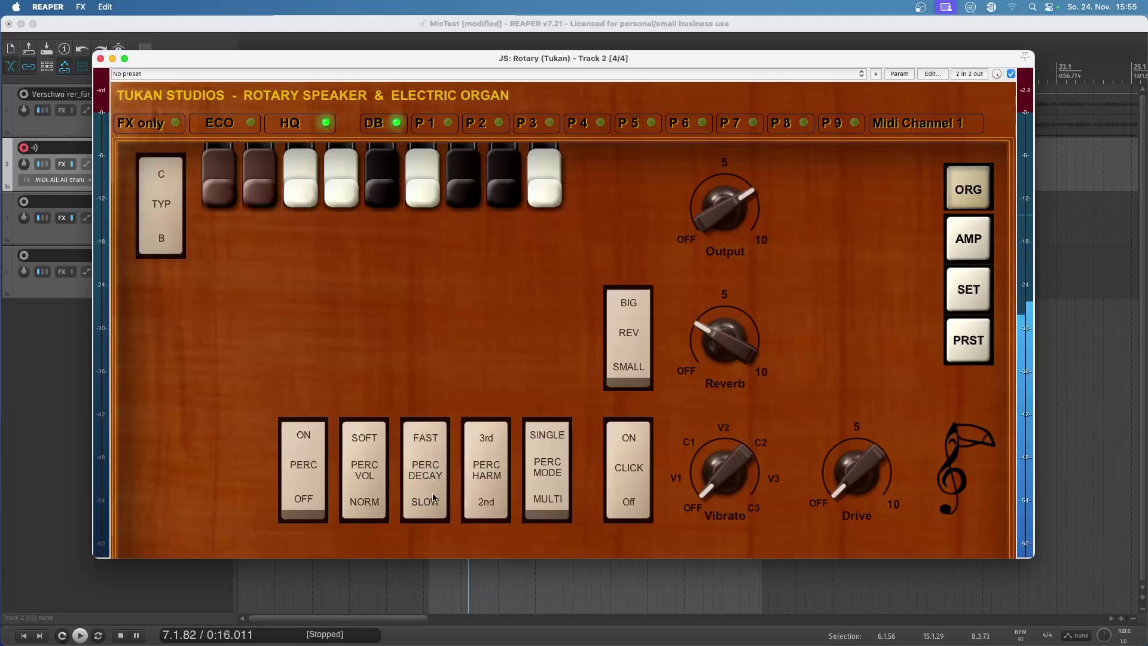
left_click(426, 442)
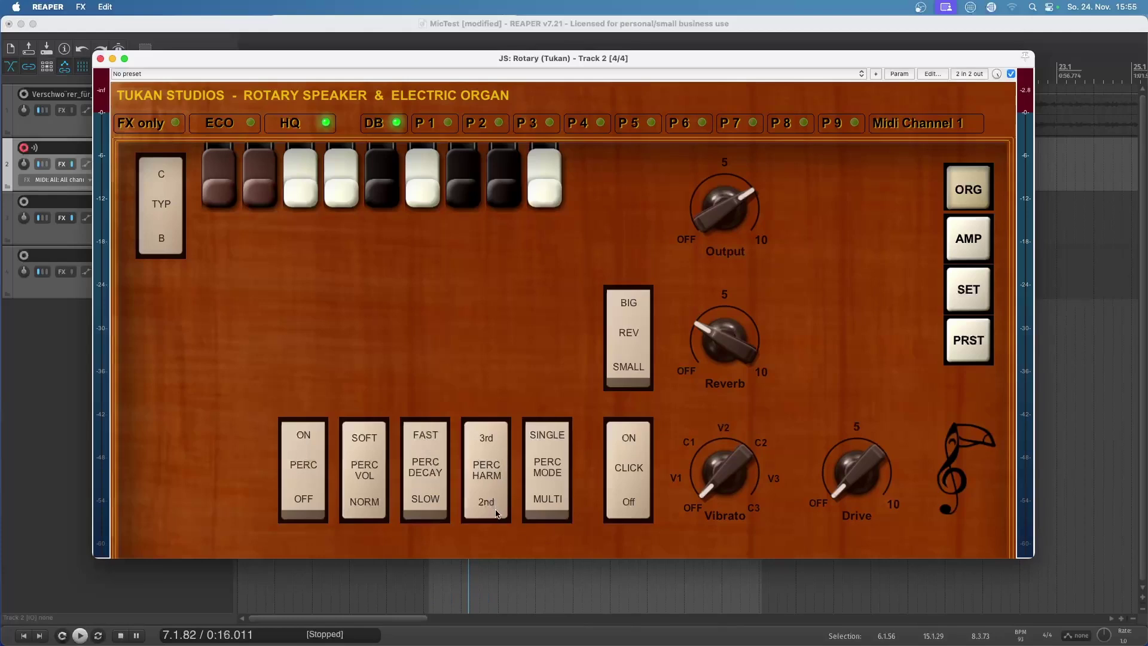
left_click_drag(338, 194, 391, 173)
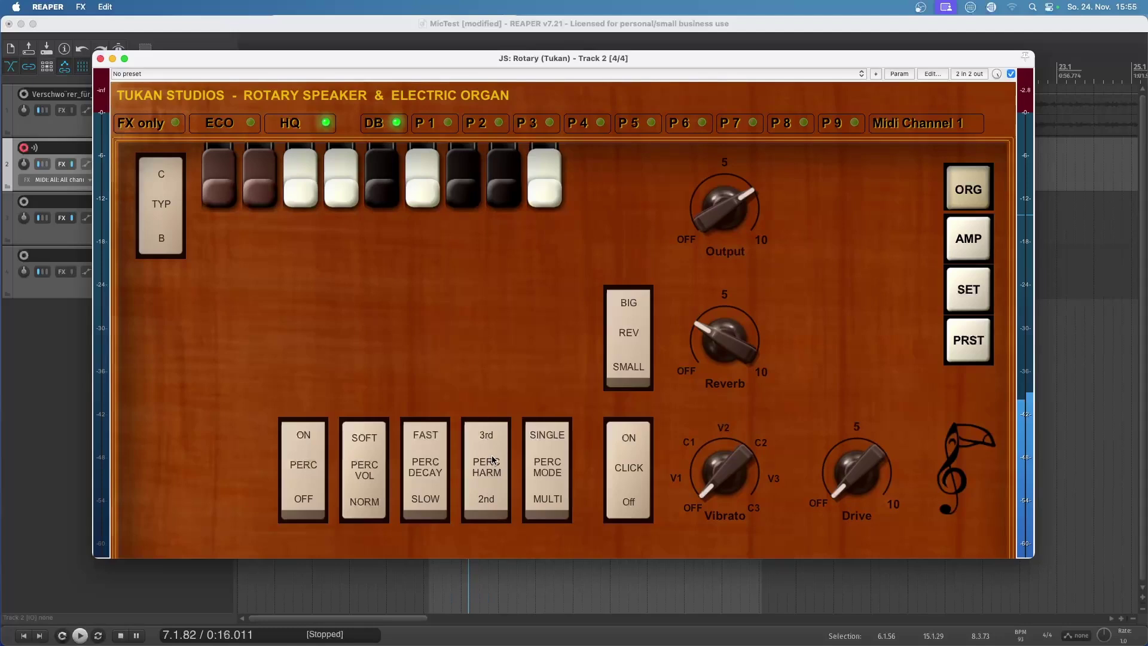
left_click_drag(382, 185, 304, 333)
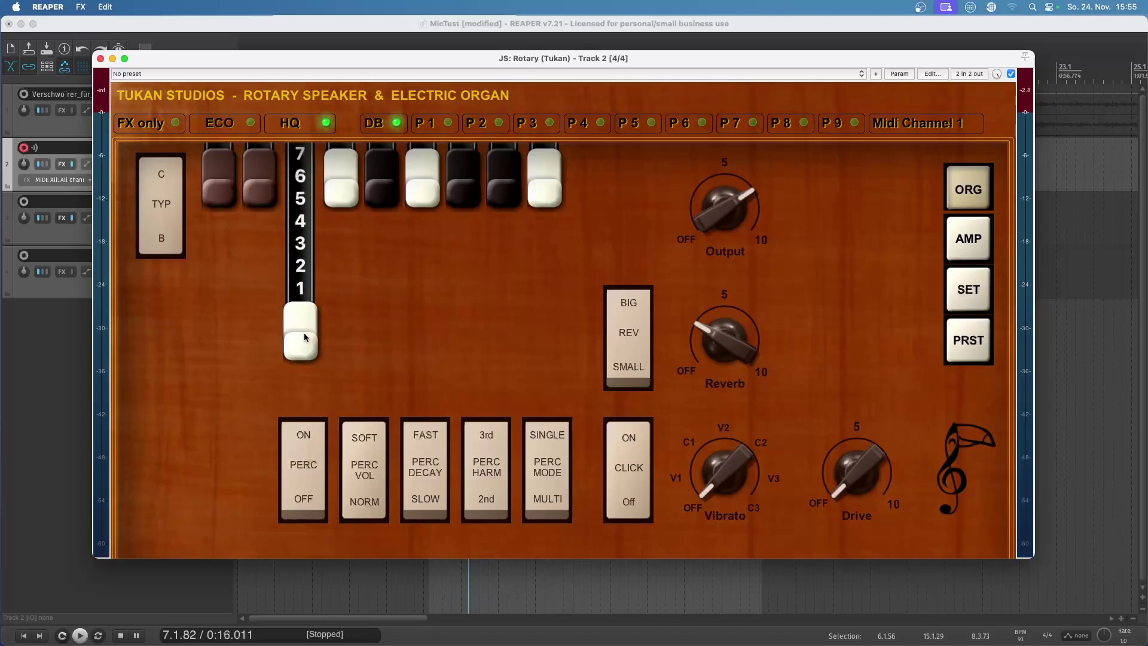
Toggle percussion harmonic to 2nd and back to 3rd, then set percussion mode to multi.
left_click(503, 499)
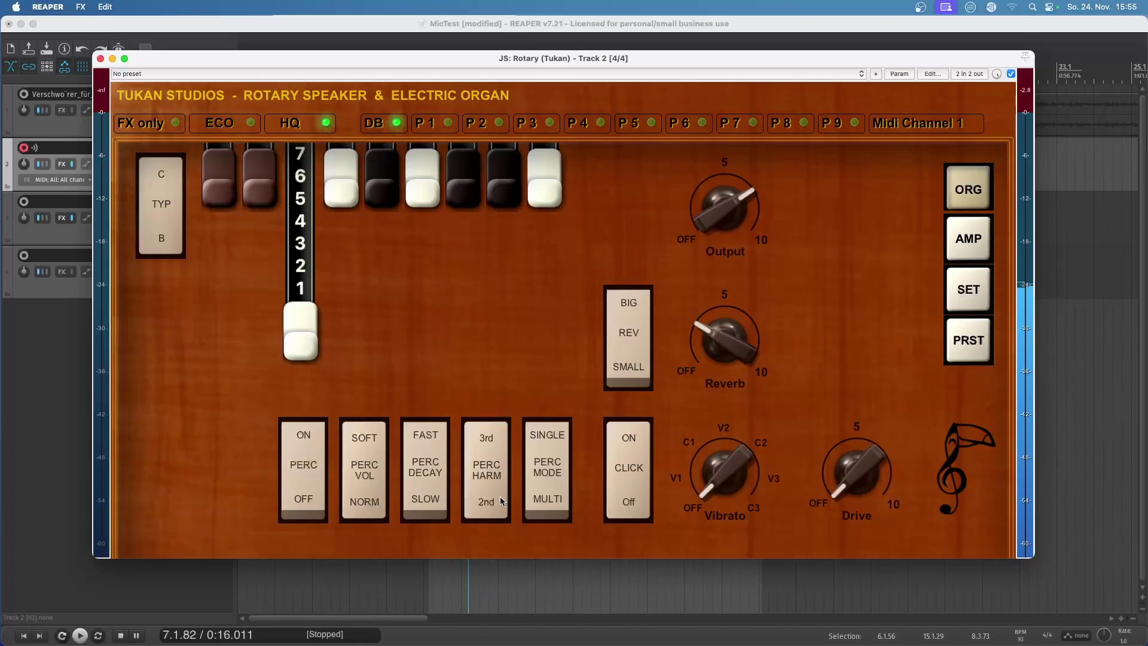
left_click(485, 439)
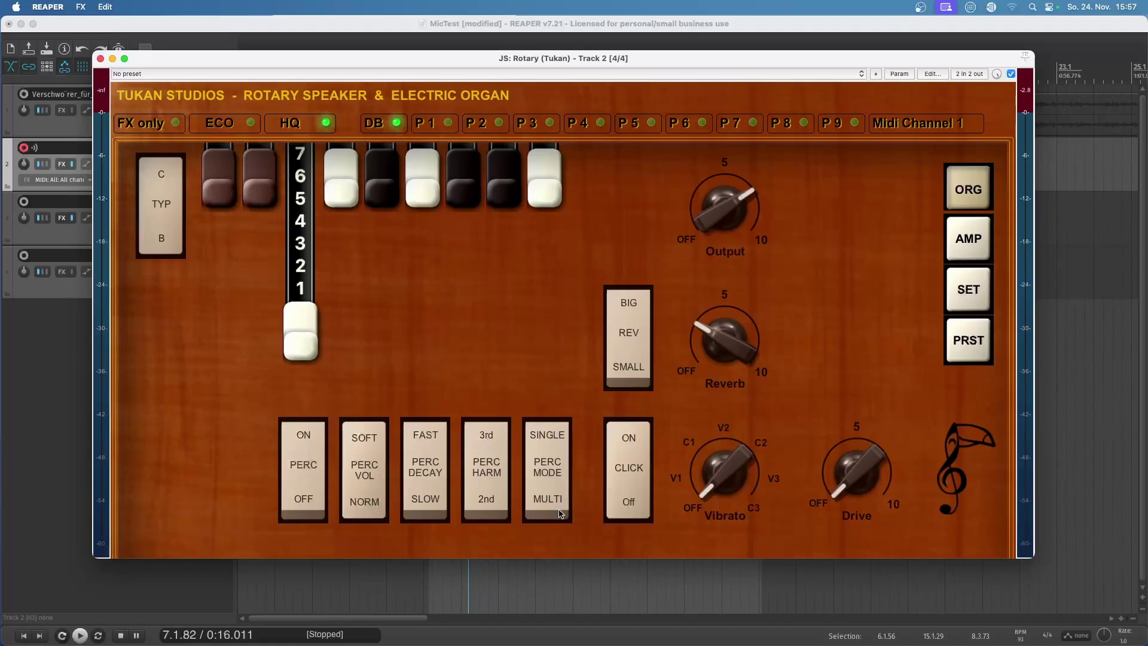
left_click(561, 513)
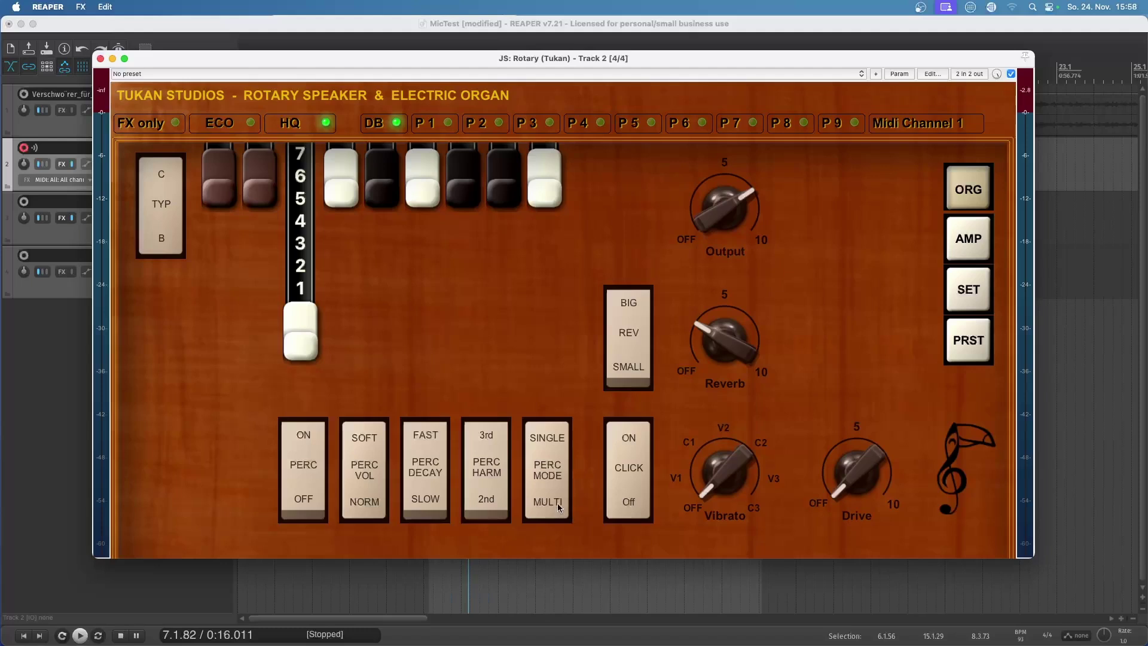
Set the first three drawbars to 8, 5 and 3, and try drawbars 8 and 9.
left_click_drag(311, 293, 311, 149)
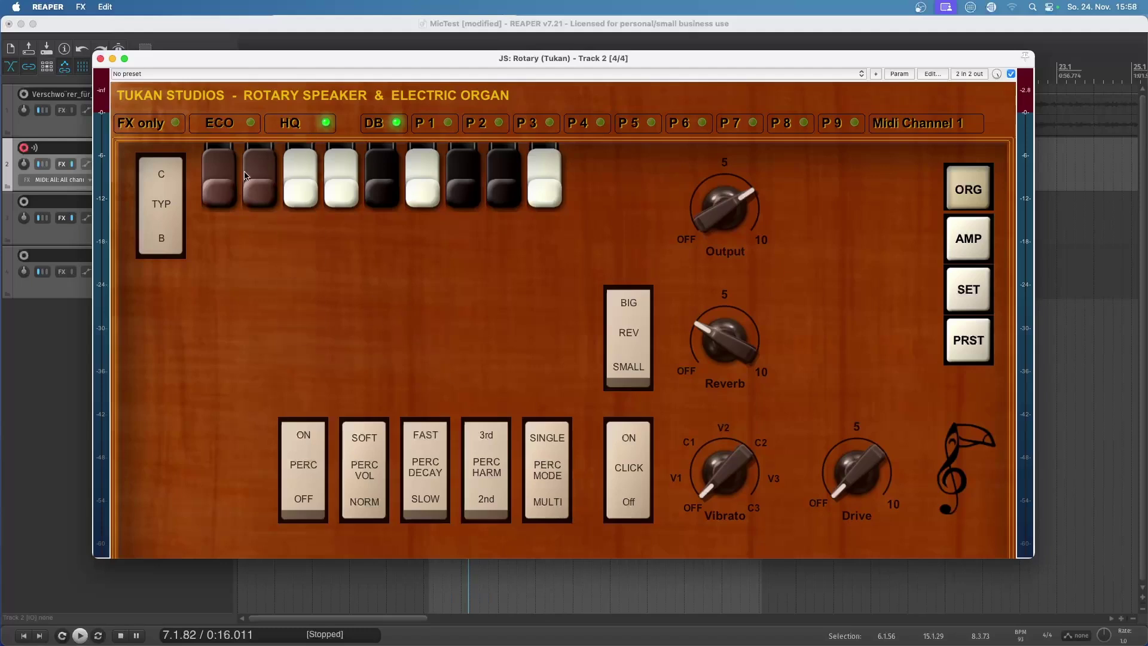
left_click_drag(218, 192, 222, 359)
left_click_drag(260, 245, 258, 290)
left_click_drag(300, 179, 337, 270)
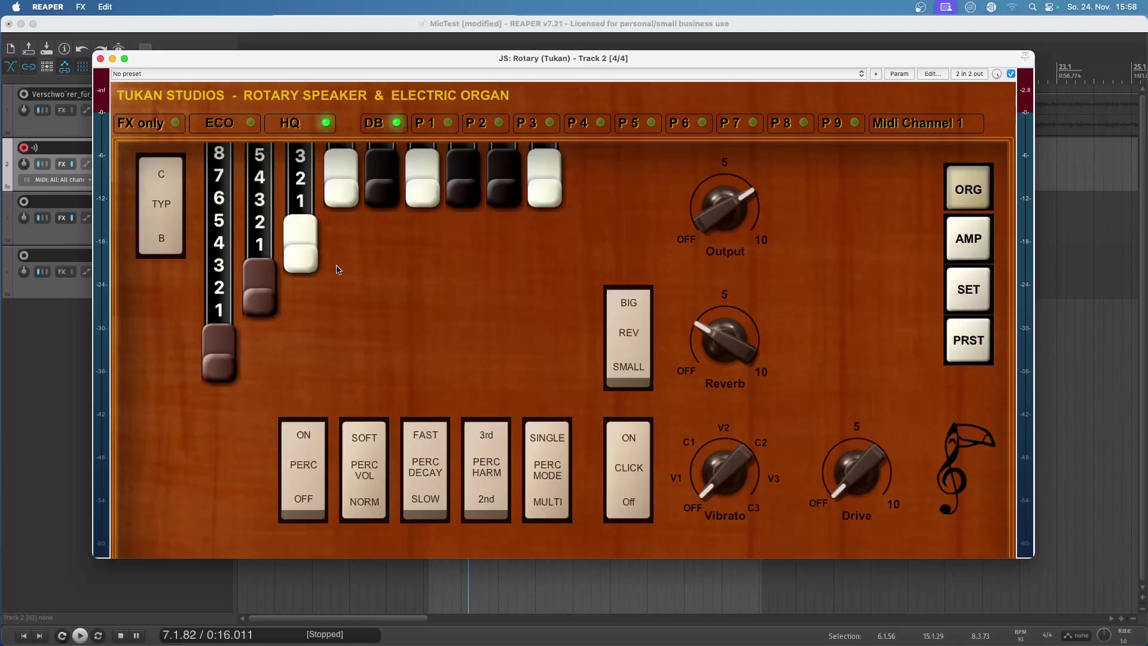
left_click_drag(528, 183, 504, 286)
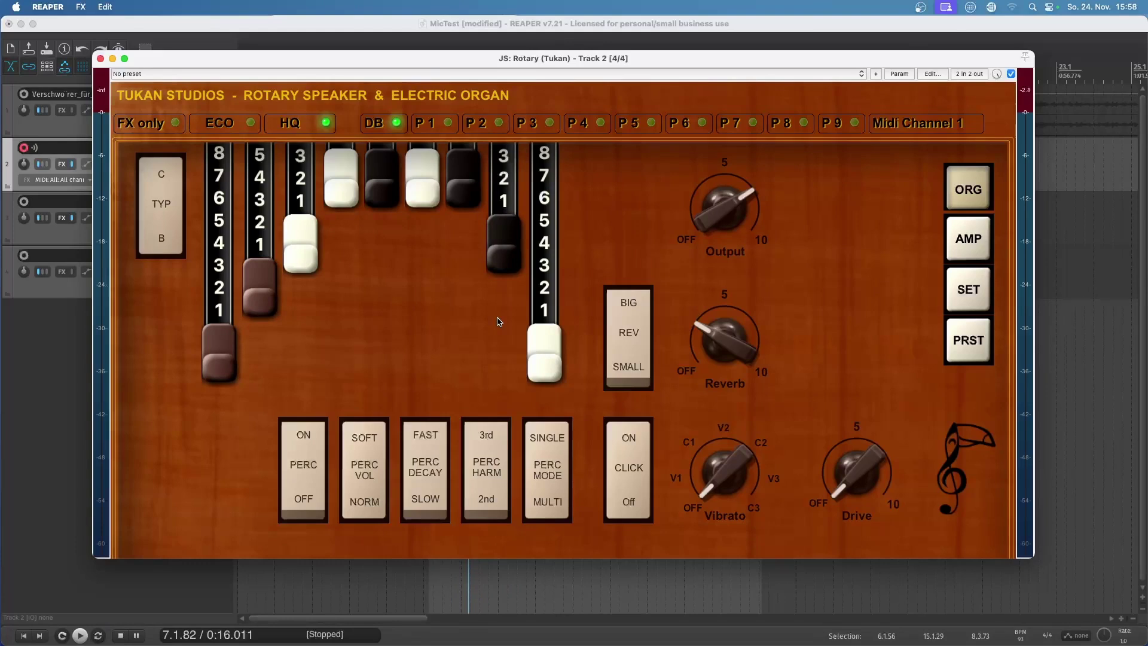
Toggle percussion on and off, change the harmonic, and push drawbars 8 and 9 back in.
left_click(320, 494)
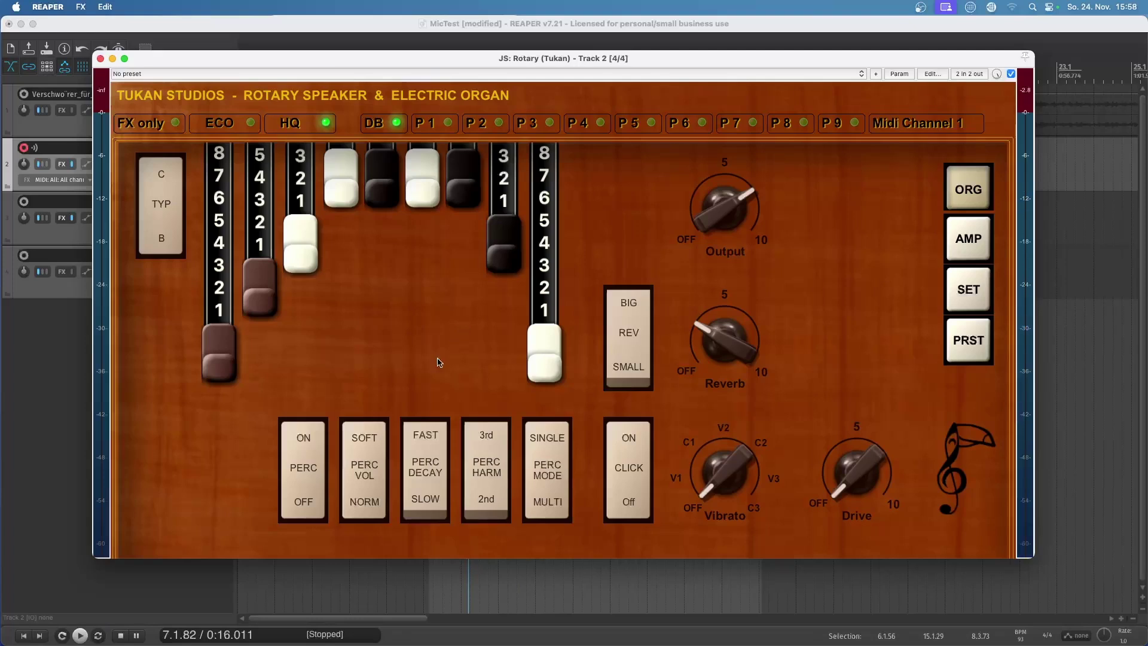
left_click(299, 440)
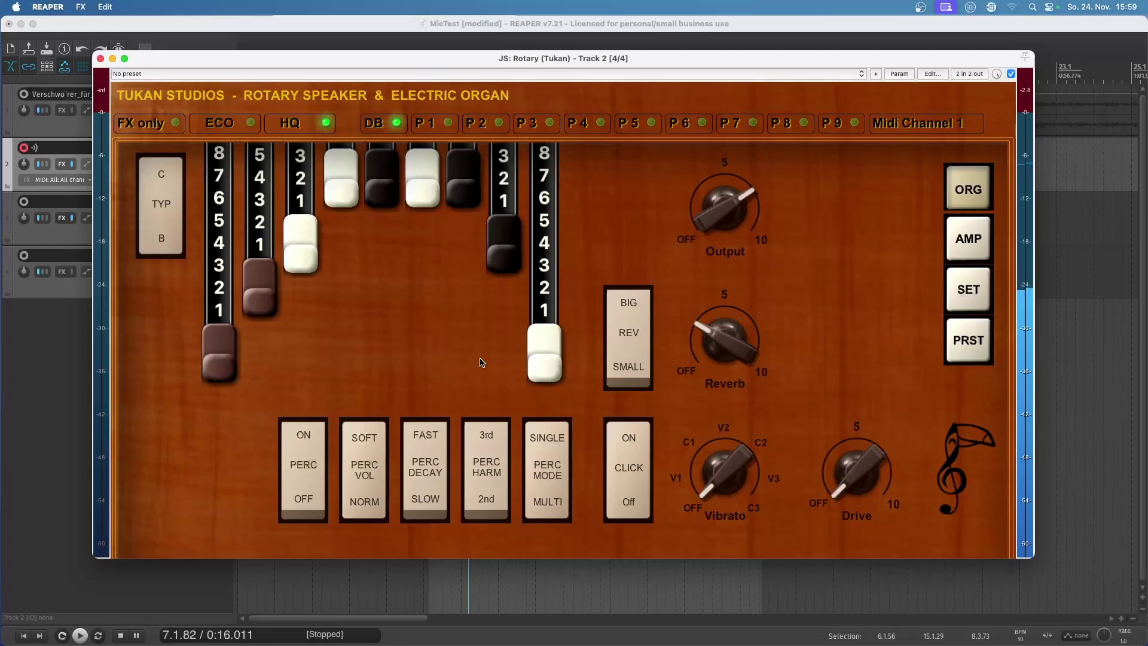
left_click(489, 507)
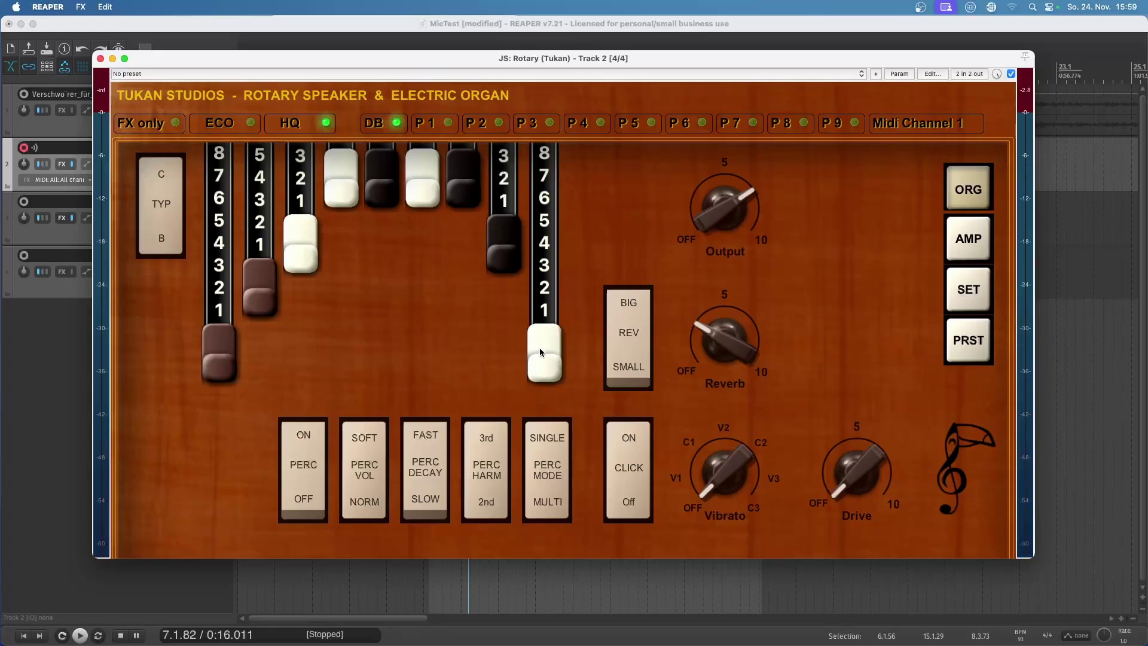
left_click_drag(539, 347, 542, 209)
left_click_drag(504, 242, 504, 179)
left_click_drag(536, 227, 543, 180)
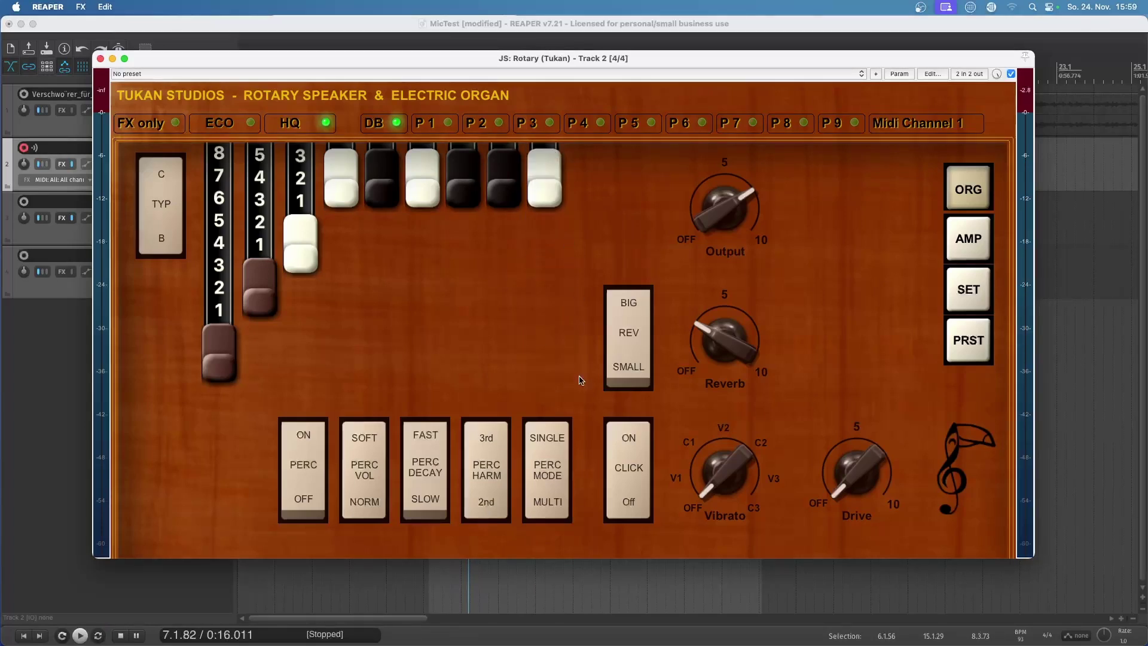
left_click(635, 455)
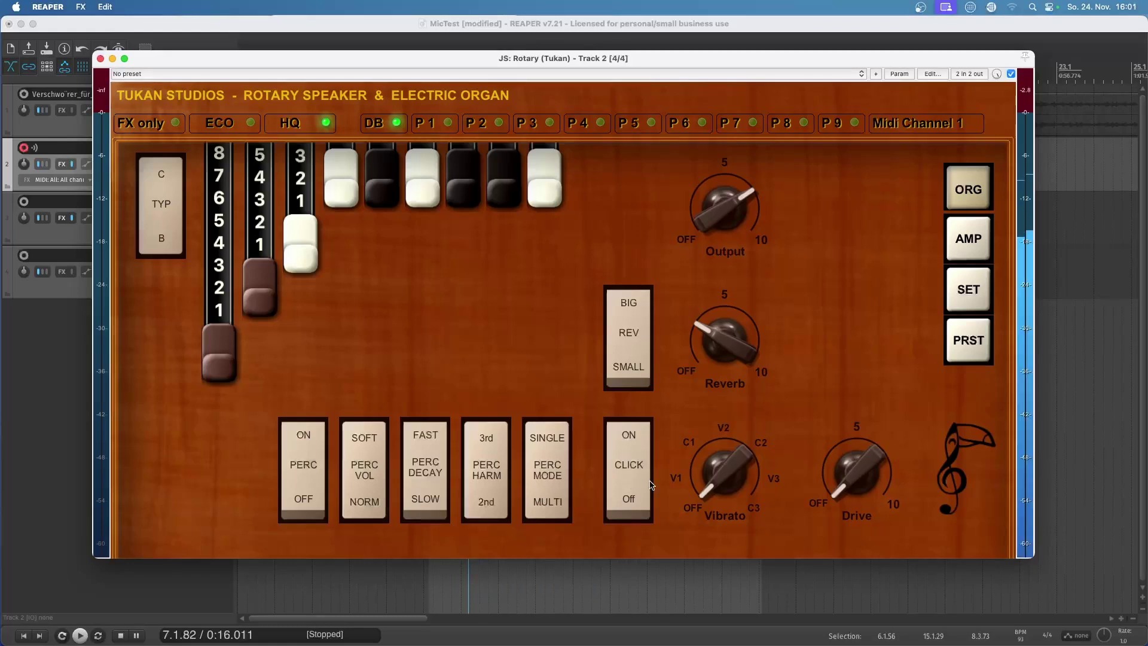
left_click(624, 500)
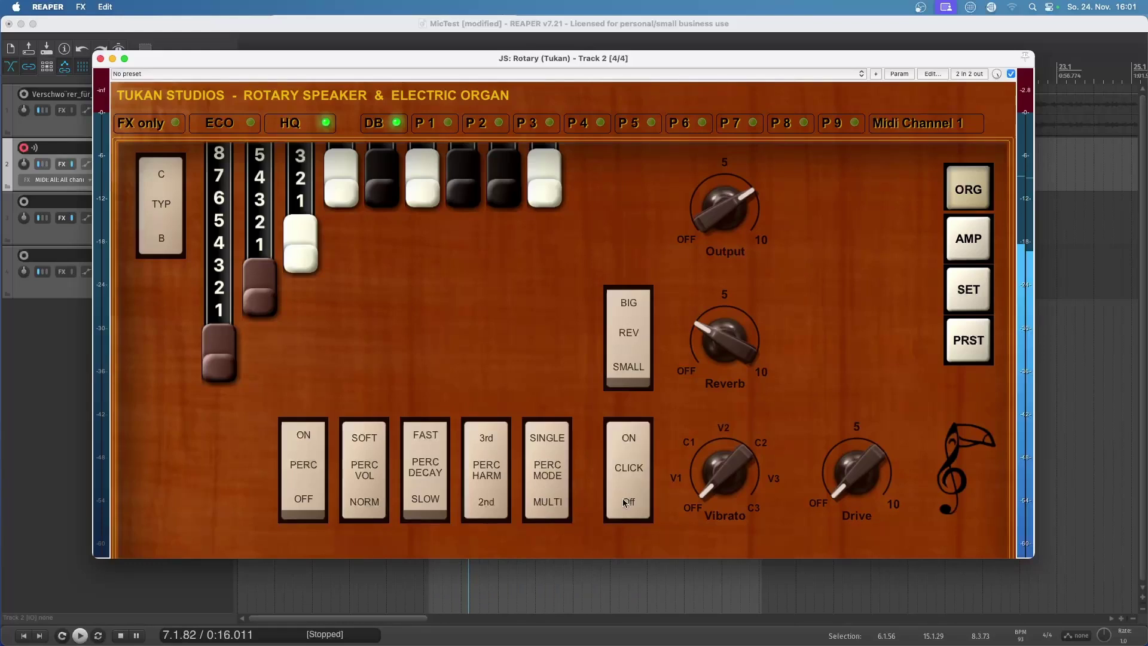
left_click(625, 501)
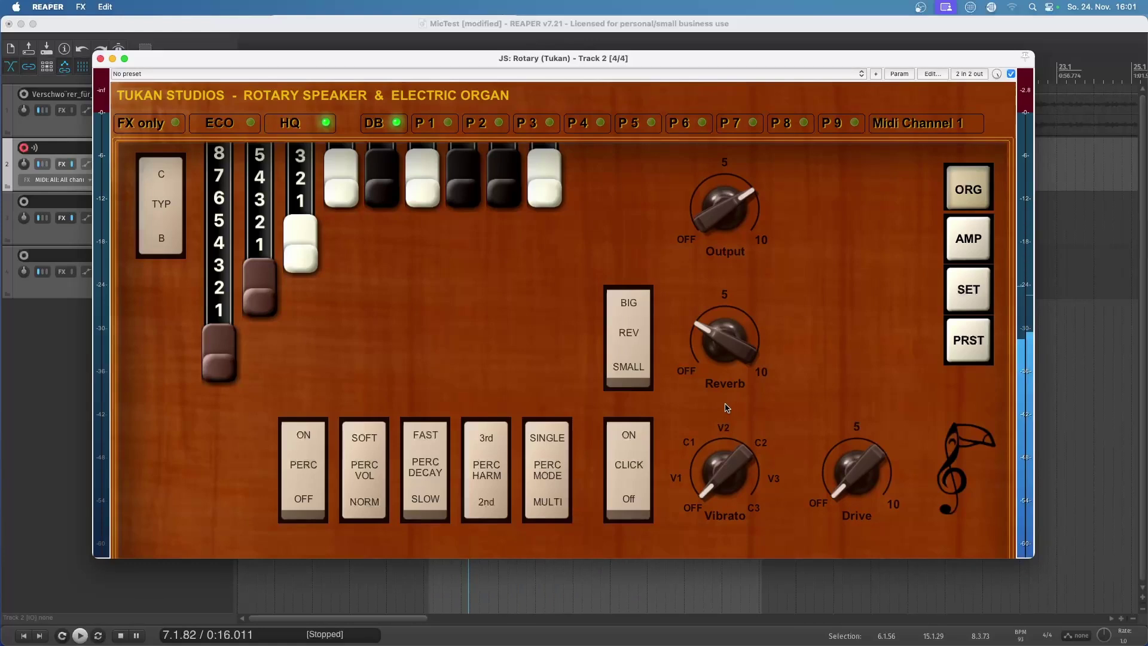
On the settings page, sweep the Tone knob between about 9 and 1.
left_click(952, 304)
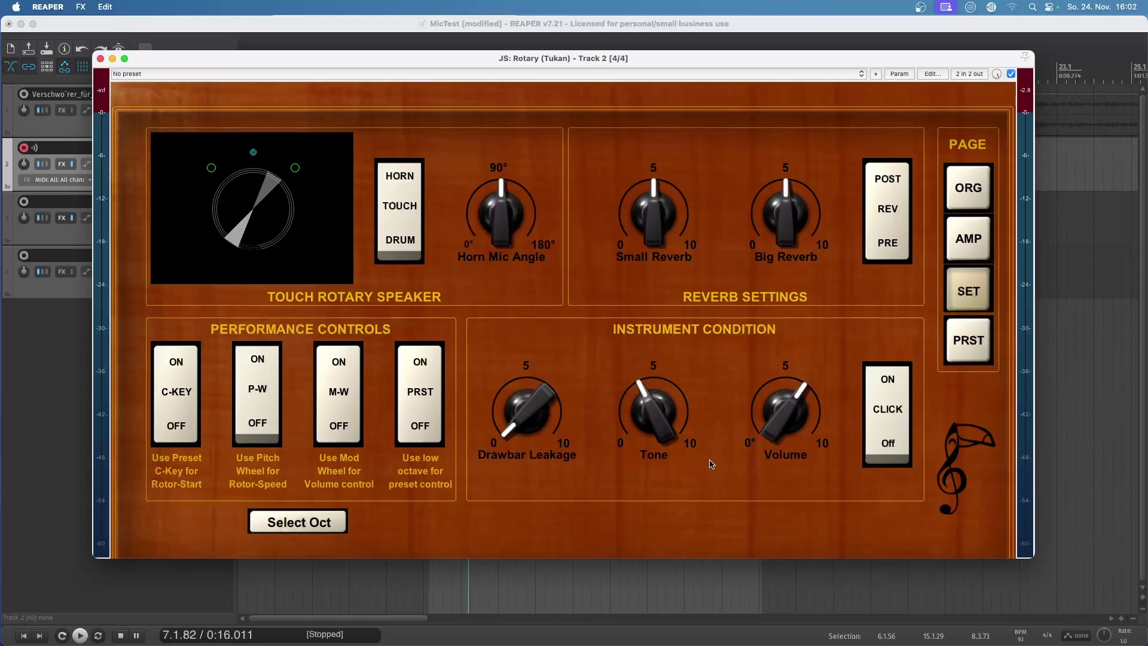
left_click_drag(646, 428, 781, 409)
left_click_drag(653, 441, 667, 336)
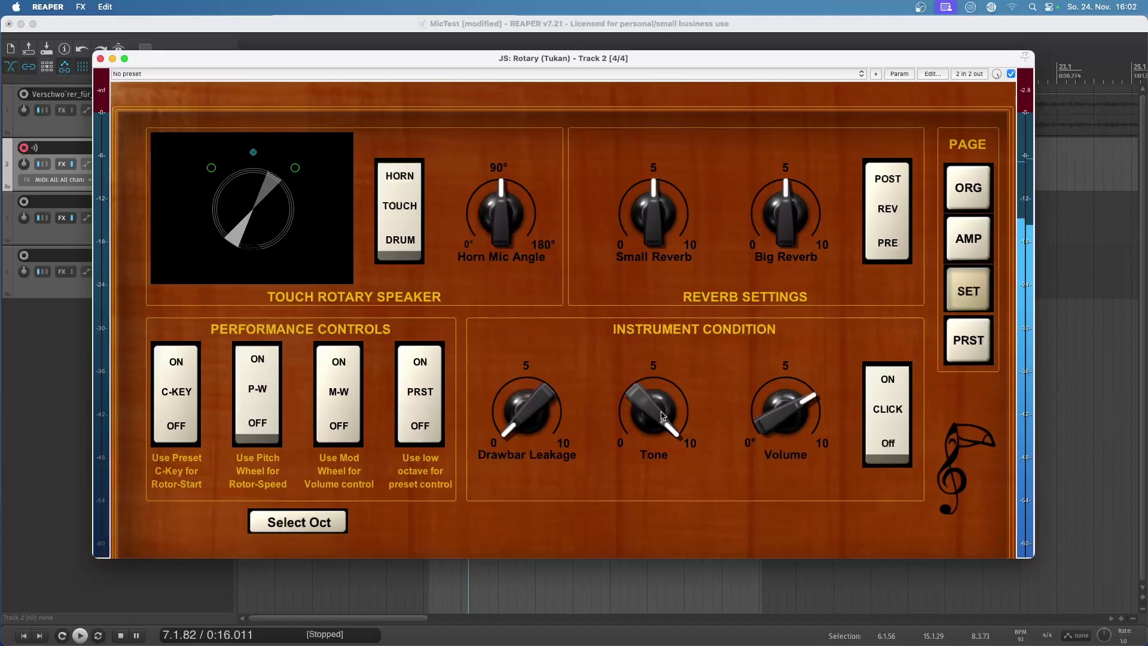
left_click_drag(661, 416, 668, 467)
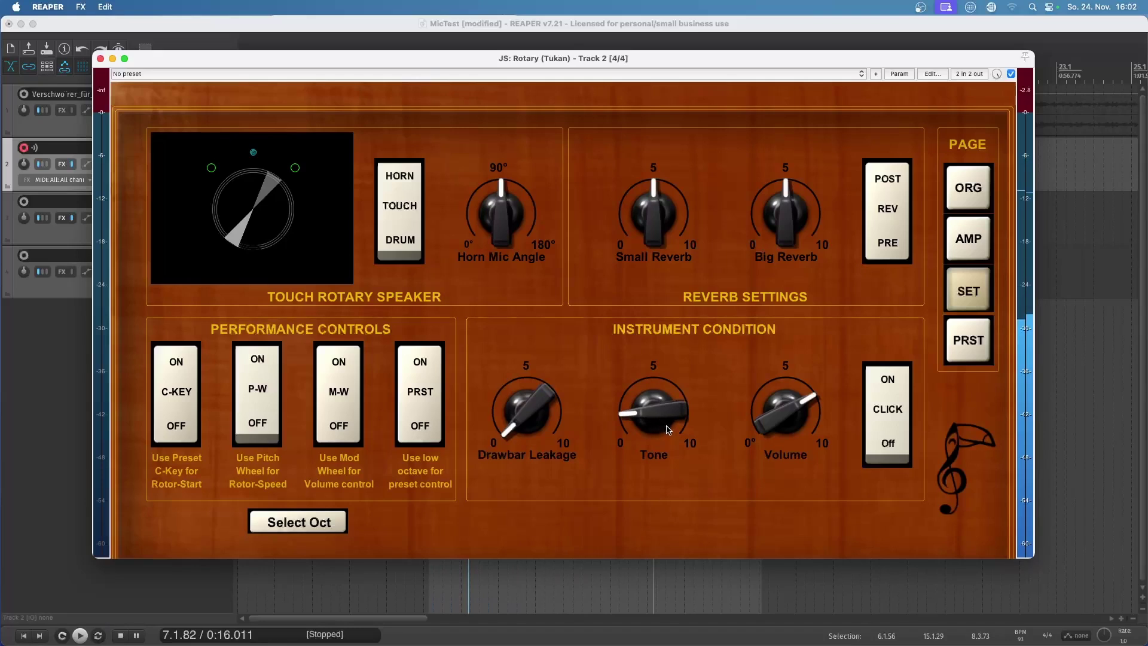
Set volume to about 8, tone back toward 9, and drawbar leakage to about 9.
left_click_drag(777, 414, 794, 340)
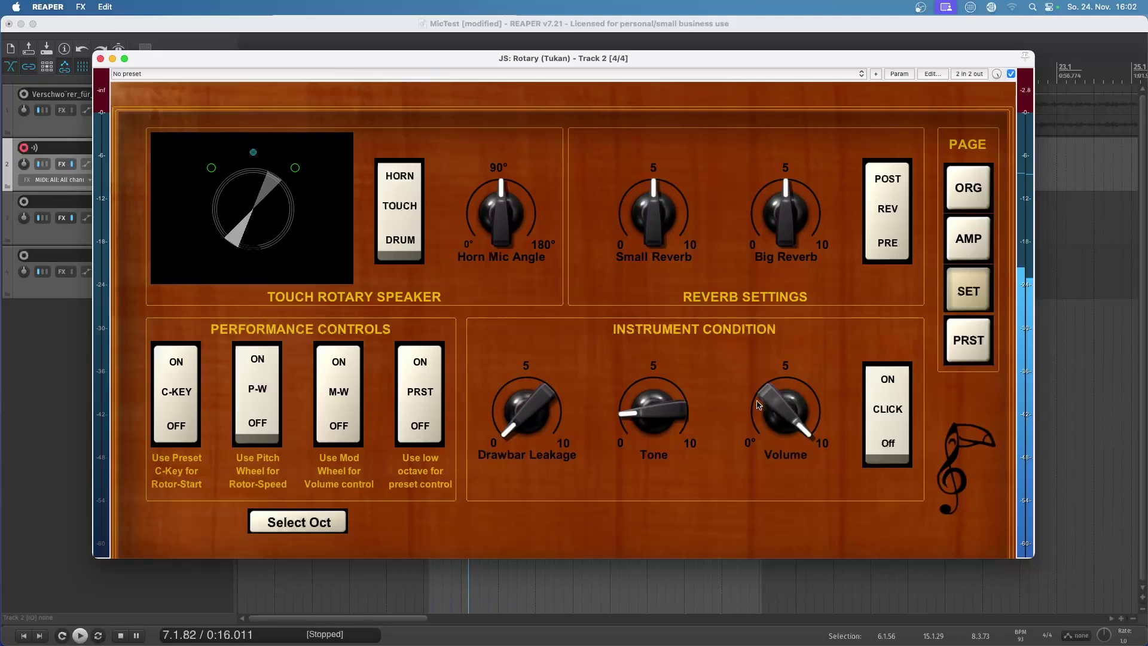
left_click_drag(760, 406, 766, 483)
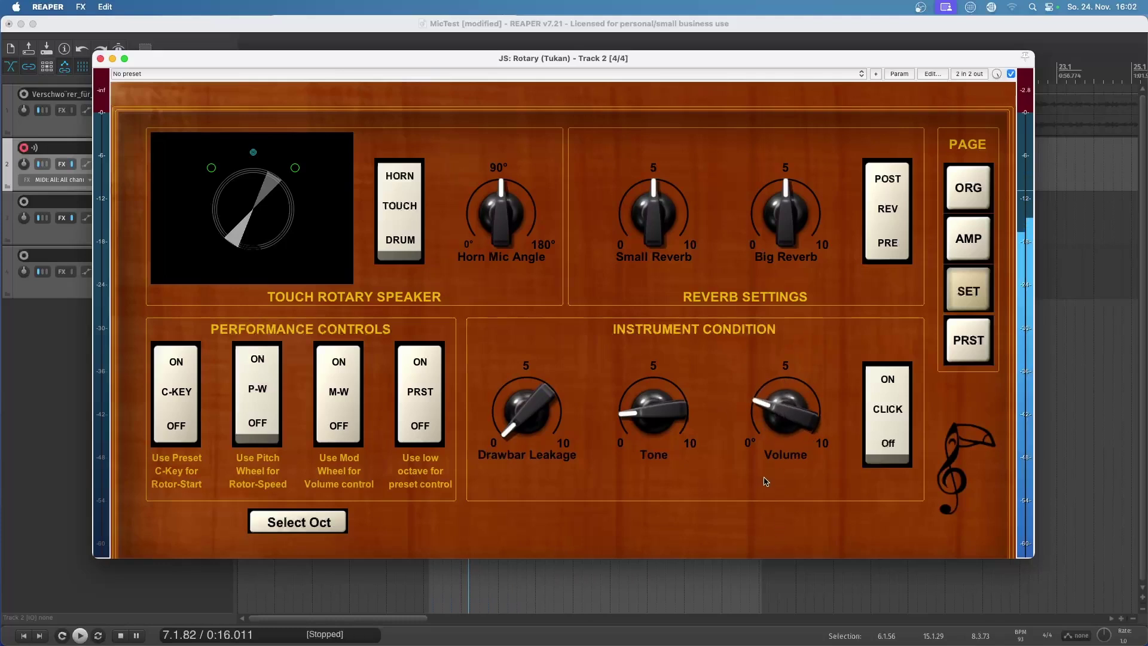
left_click_drag(650, 413, 663, 448)
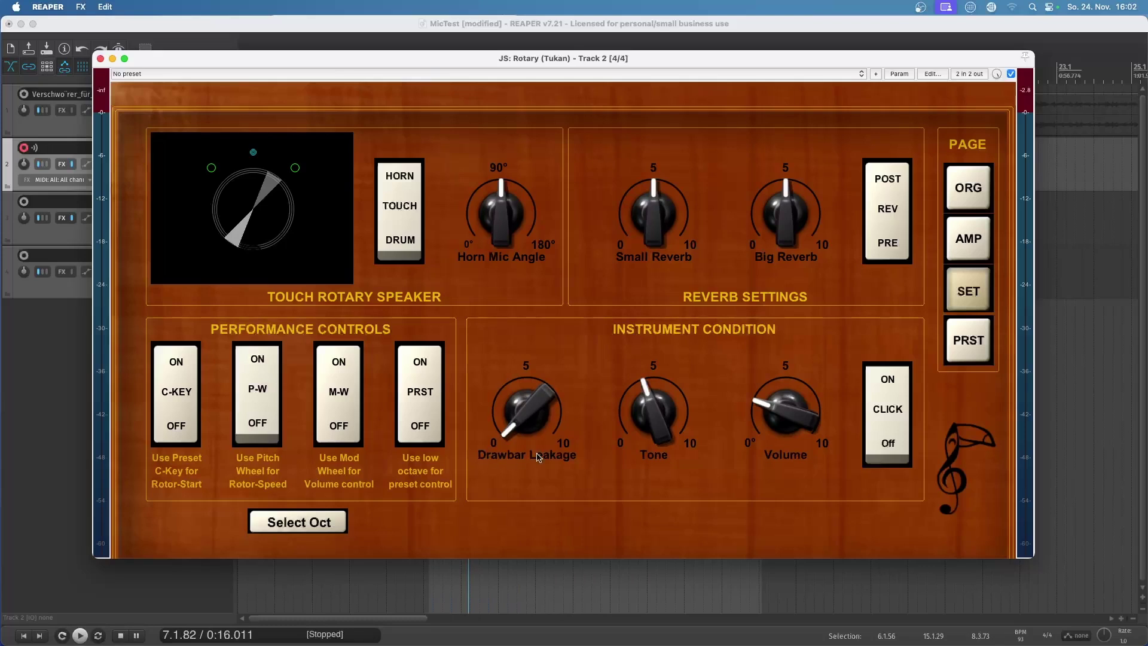
left_click_drag(547, 436, 557, 361)
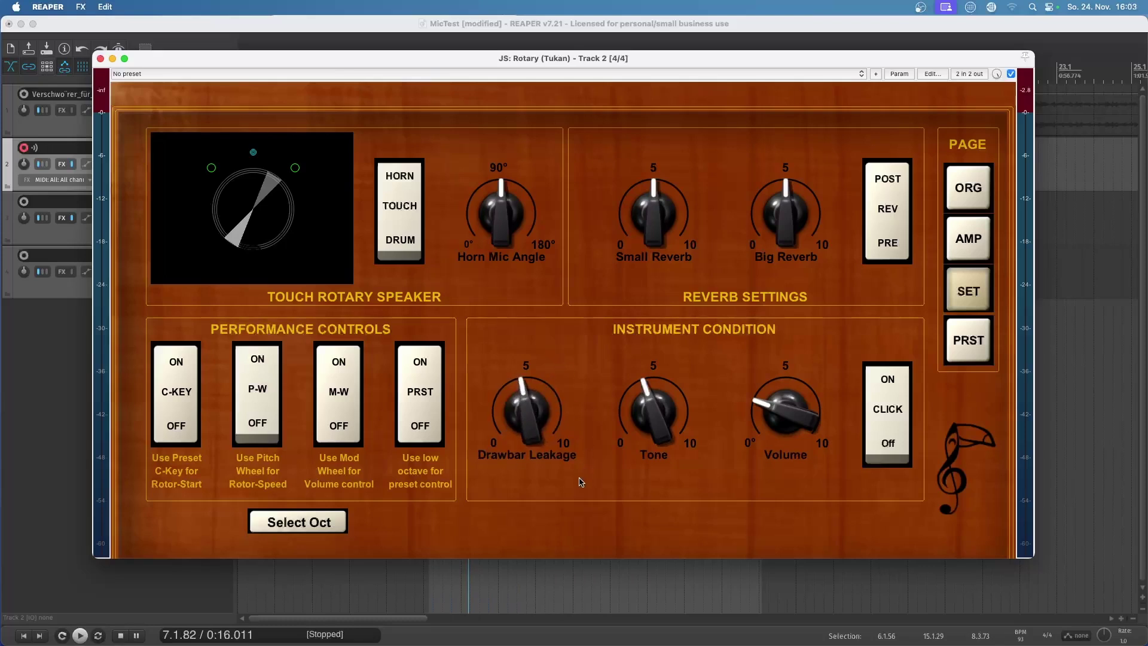
left_click_drag(547, 441, 565, 384)
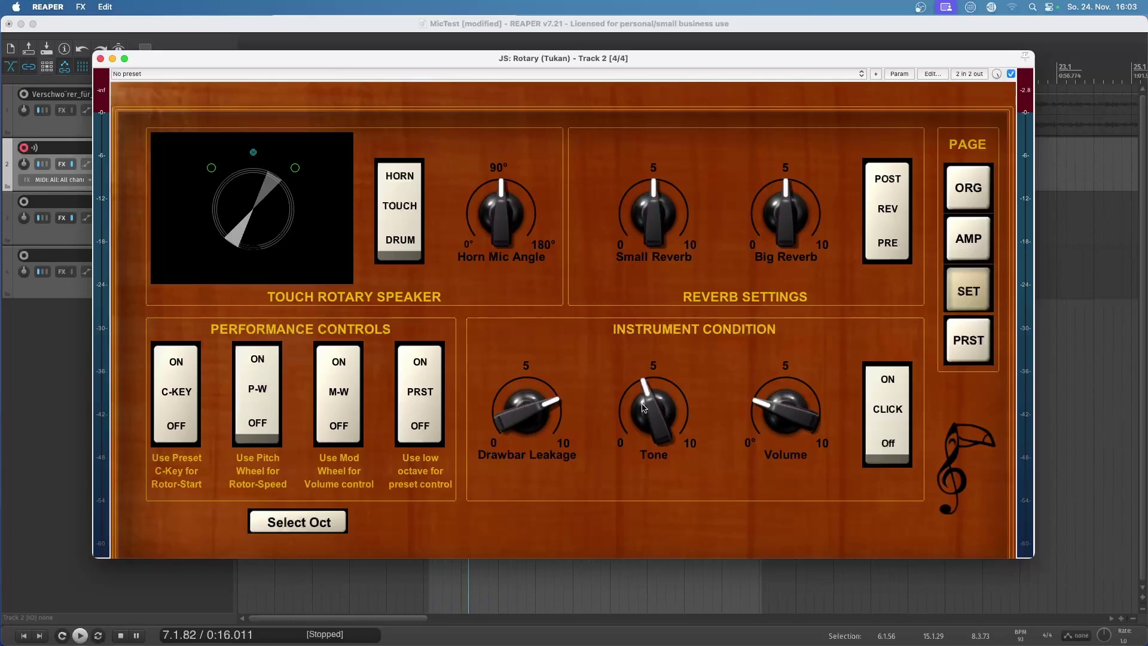
On the organ page, push drawbars 2 and 3 in, then pull the third fully out.
left_click(954, 196)
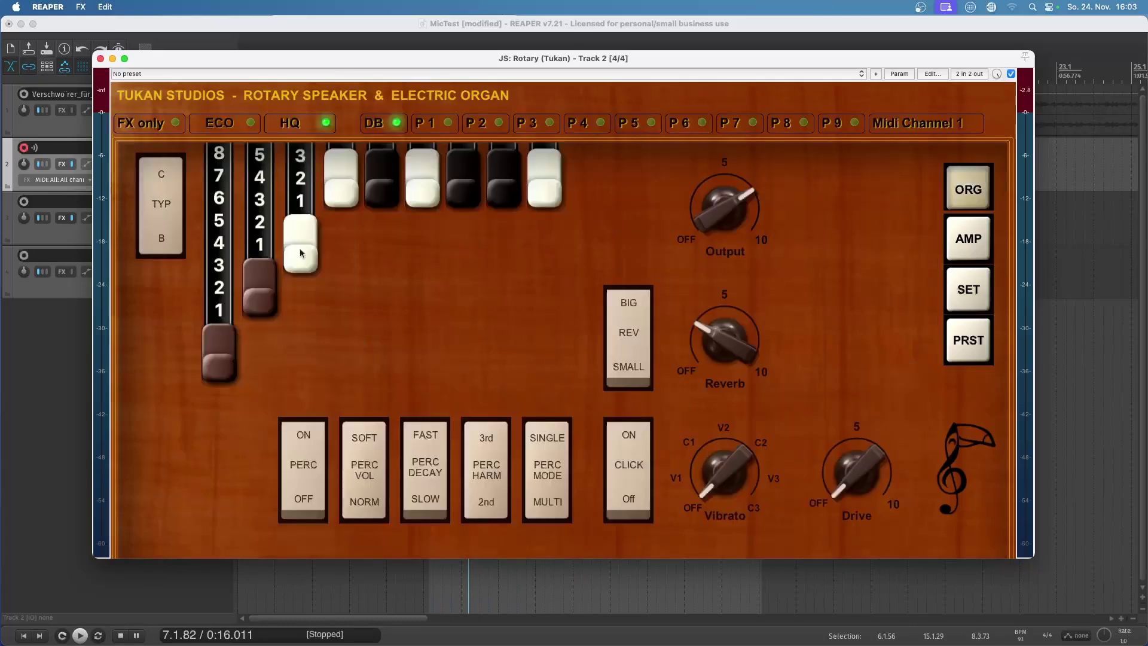
left_click_drag(263, 276, 276, 147)
left_click_drag(287, 261, 293, 144)
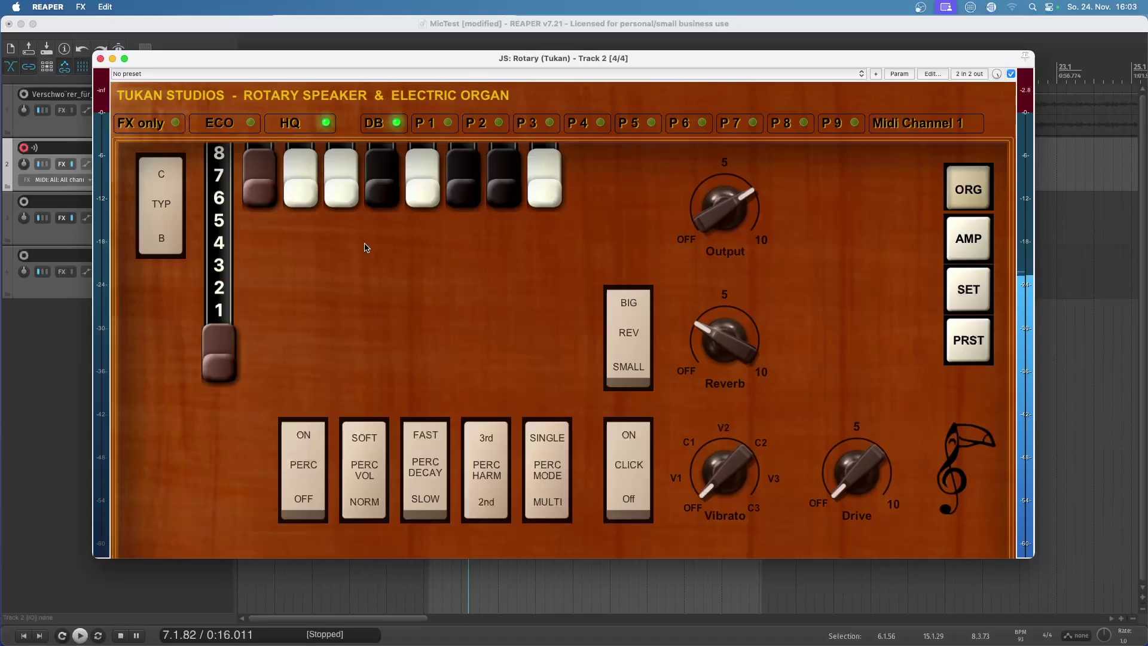
left_click_drag(300, 180, 301, 356)
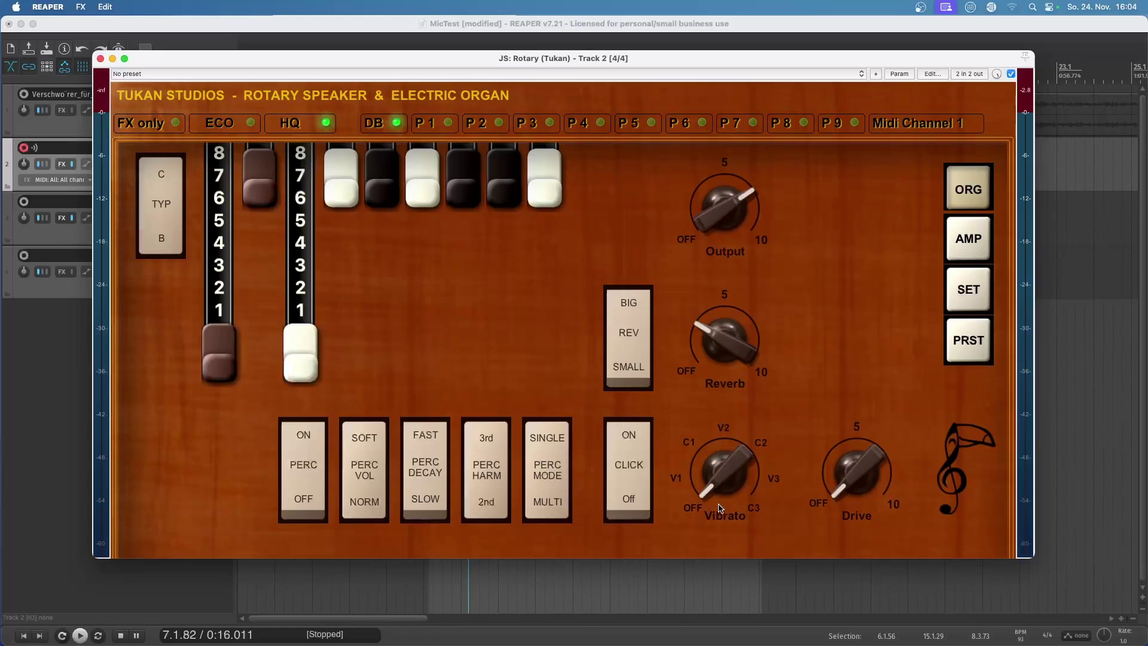
Step the vibrato/chorus setting from V1 to C1.
scroll(731, 484, "up", 2)
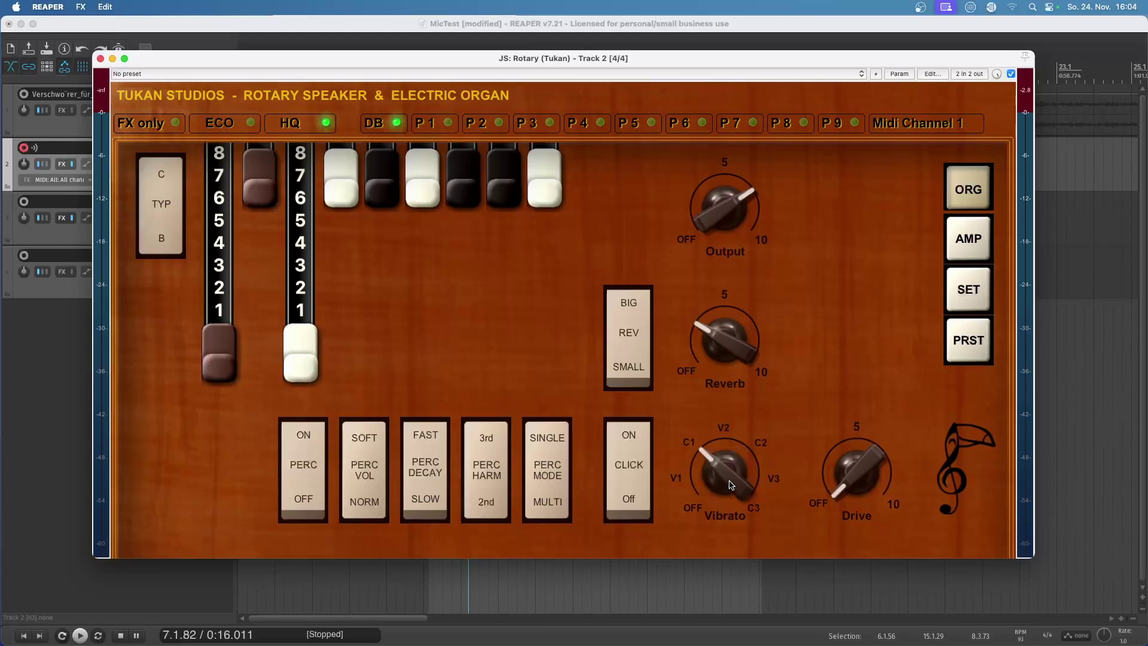
scroll(730, 485, "up", 3)
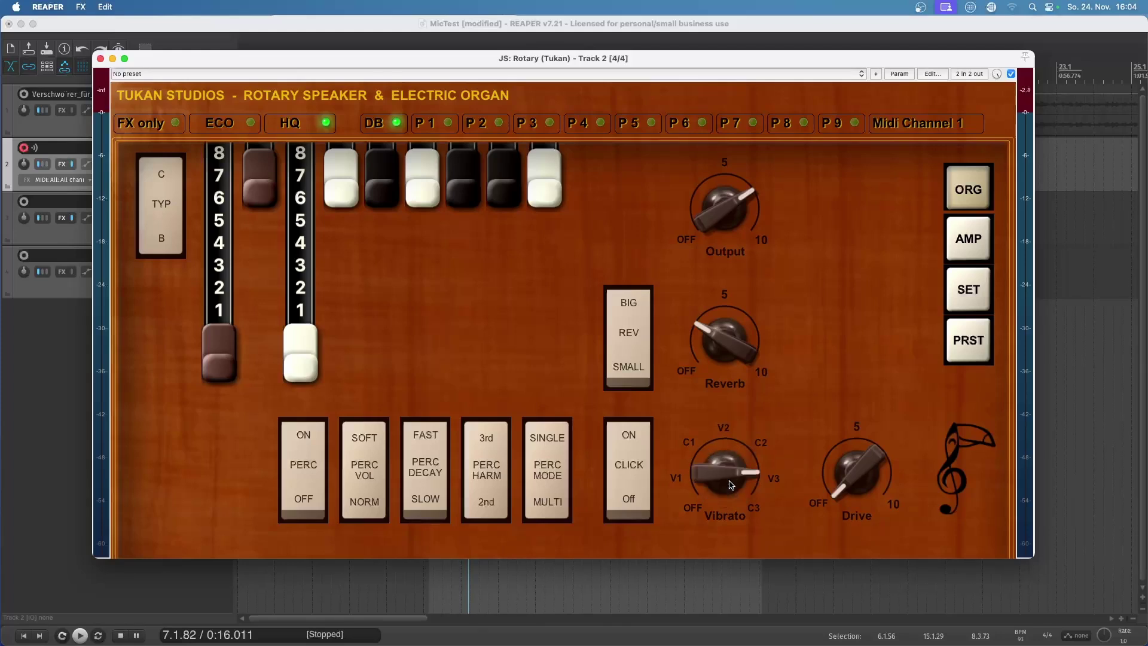
scroll(731, 485, "up", 1)
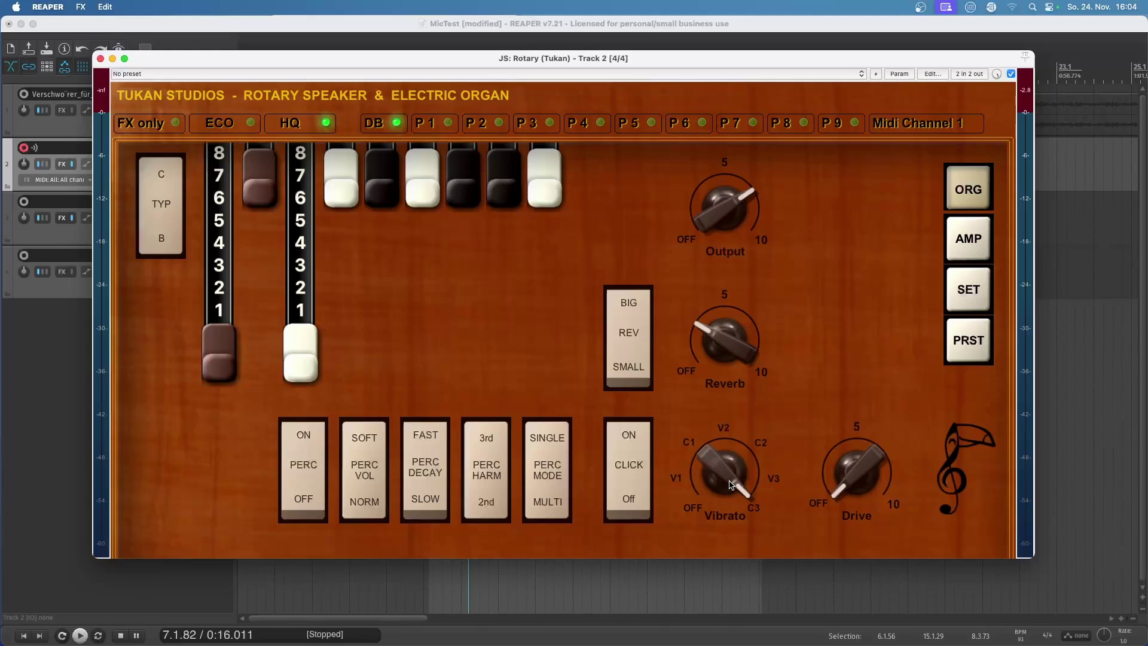
scroll(730, 485, "down", 5)
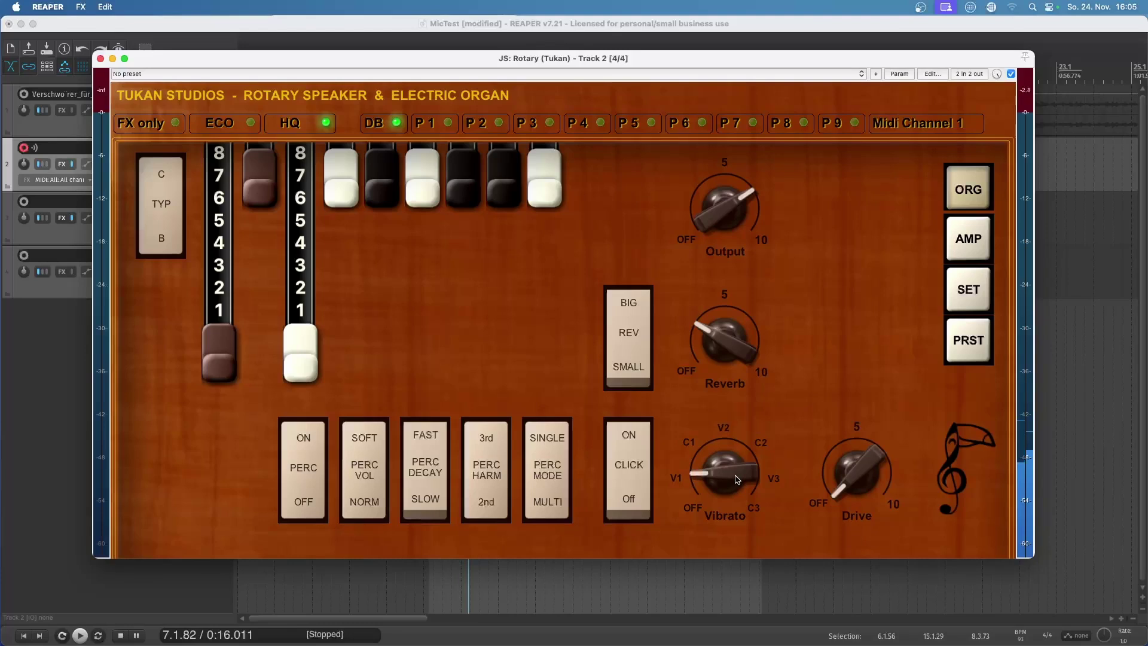
scroll(737, 479, "down", 1)
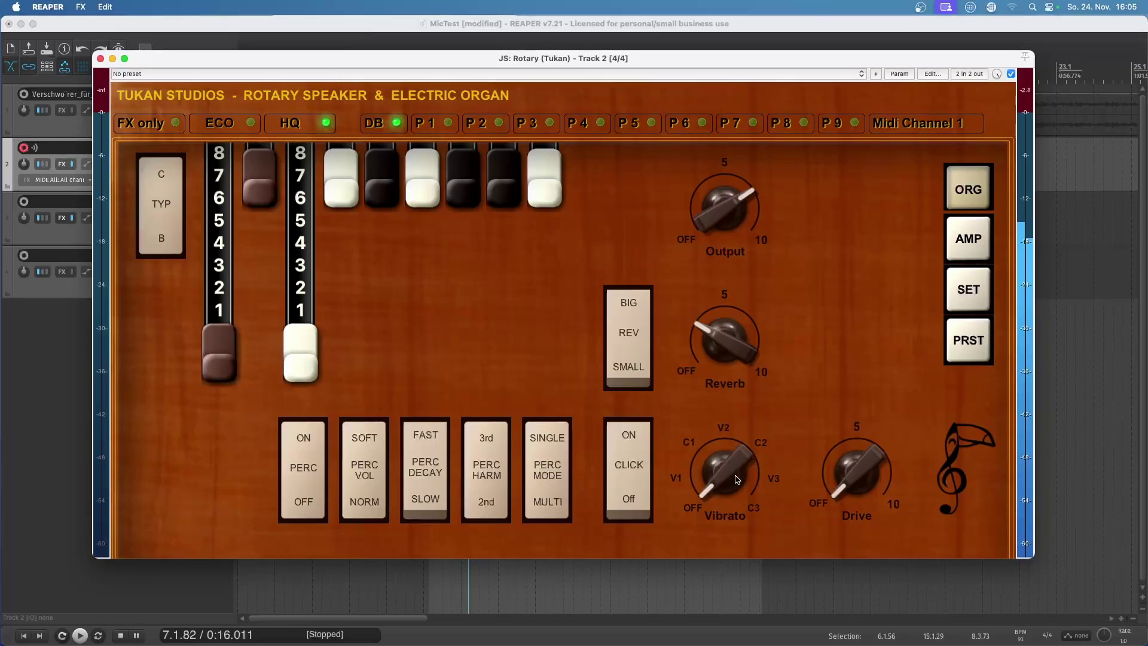
scroll(736, 478, "up", 1)
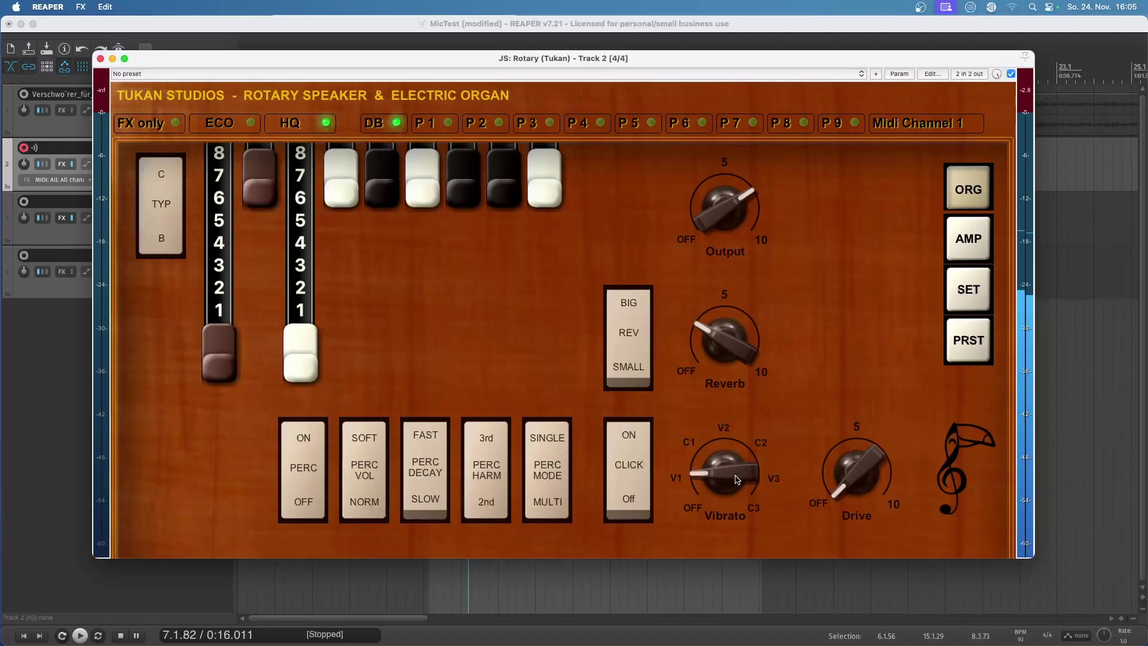
scroll(736, 479, "up", 2)
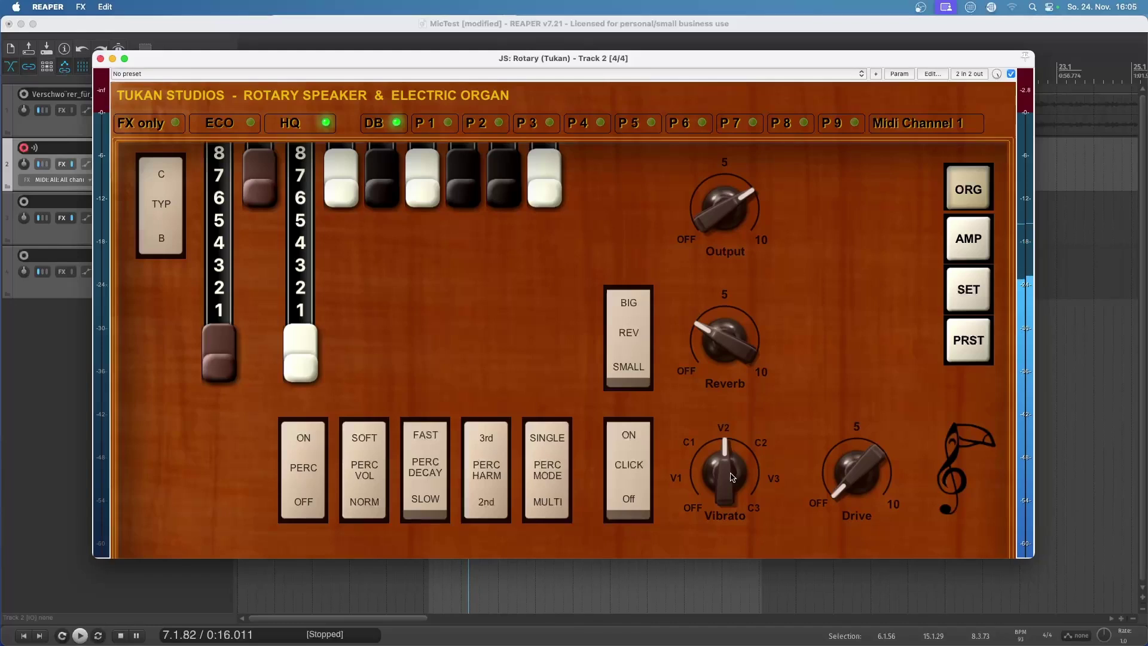
scroll(732, 477, "up", 1)
scroll(732, 476, "up", 1)
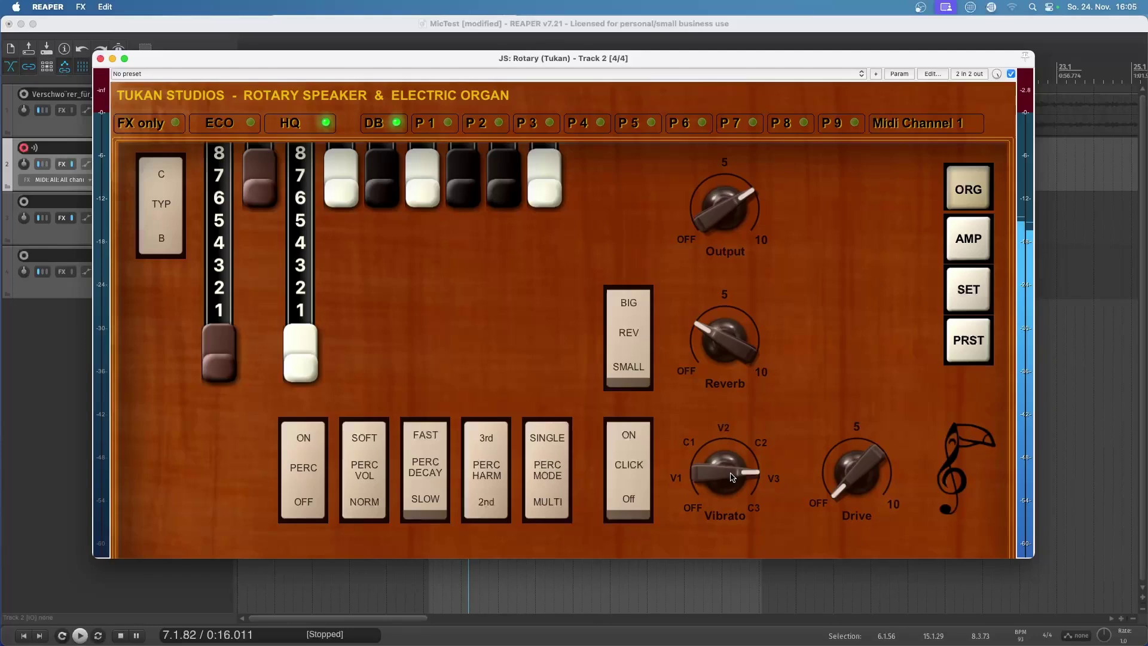
scroll(732, 477, "down", 4)
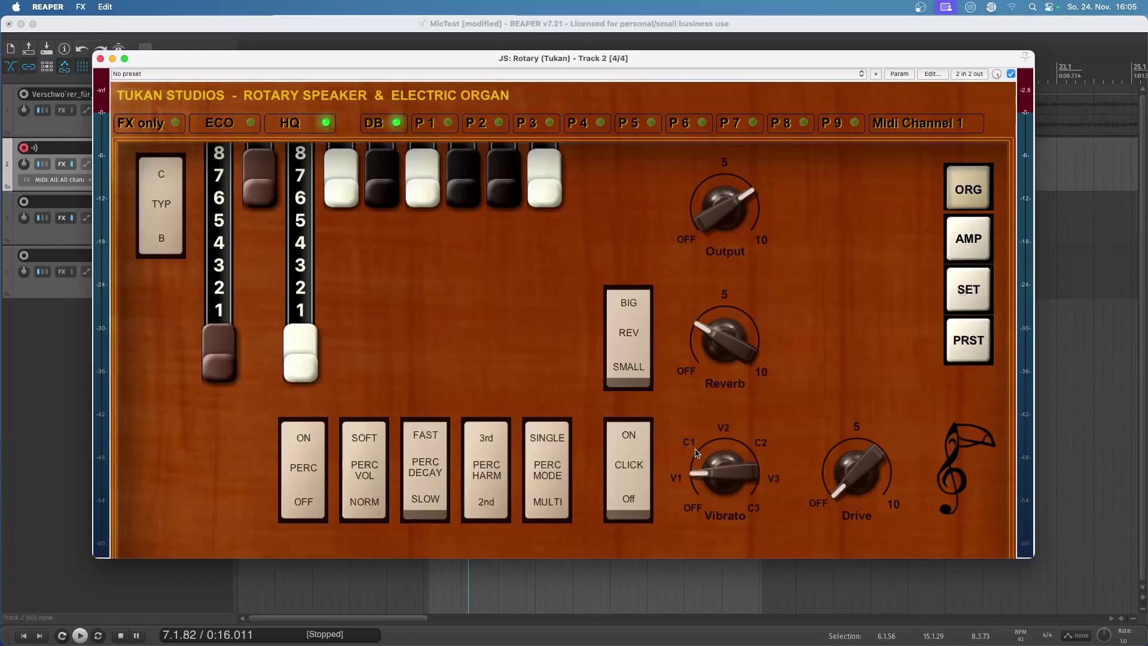
left_click(723, 482)
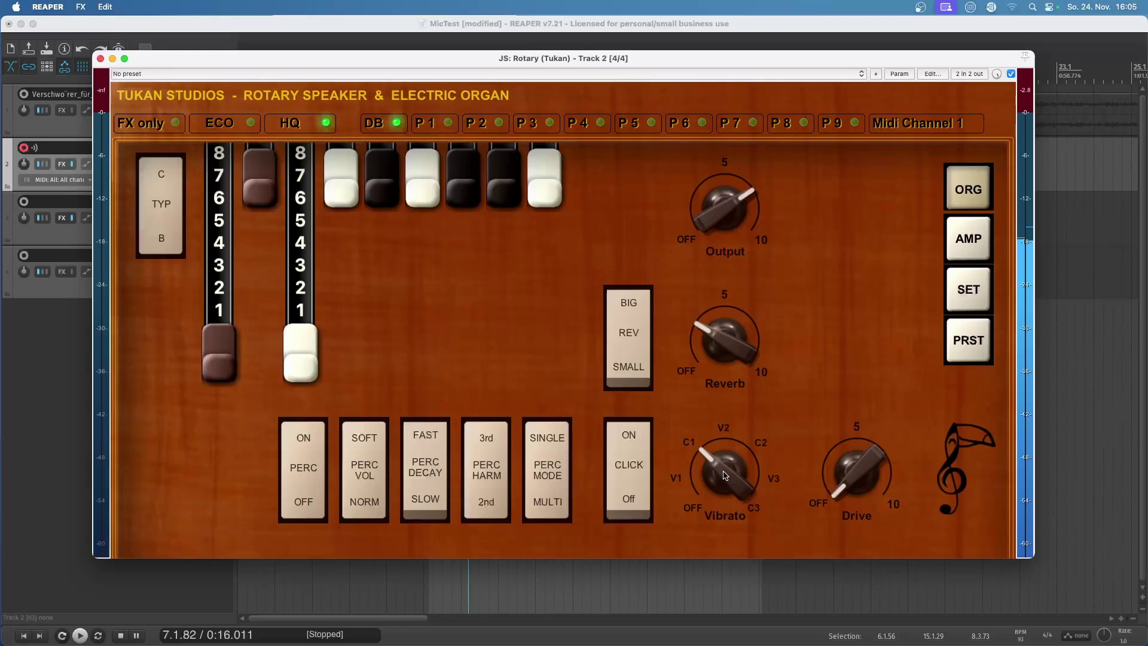
Set vibrato/chorus to C3 and pull drawbars 6–9 out to 4, 2, 2 and 6.
left_click_drag(725, 476, 729, 451)
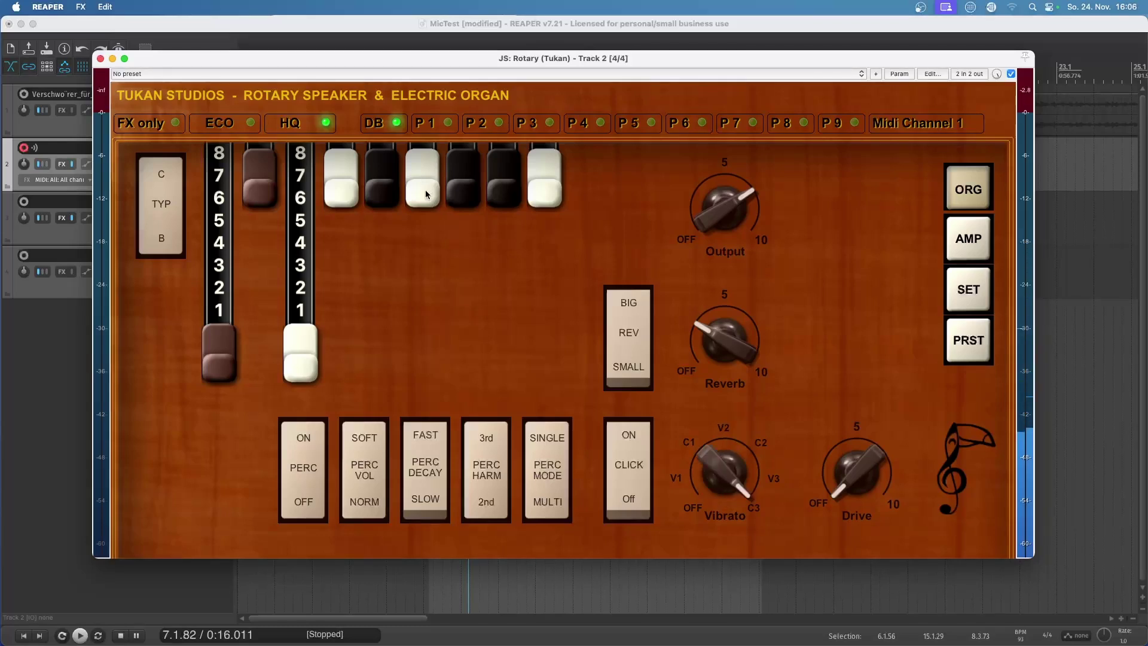
left_click_drag(423, 179, 462, 253)
left_click_drag(504, 198, 504, 242)
left_click_drag(544, 192, 544, 323)
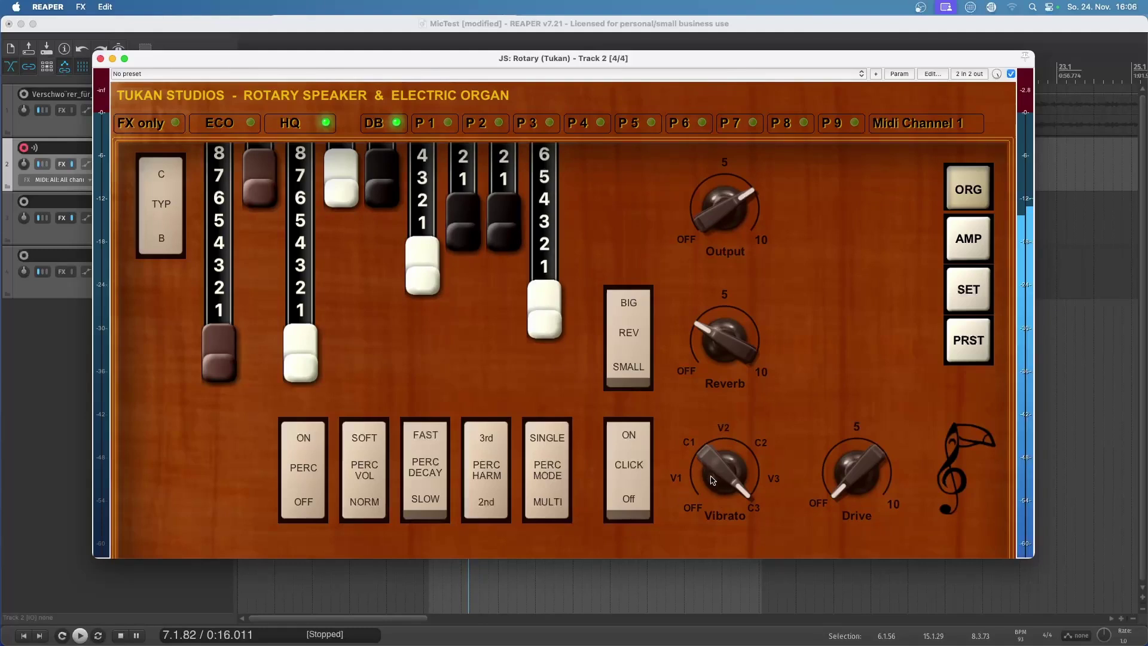
Scroll the vibrato/chorus knob through its settings to OFF and flip the BIG/SMALL reverb rocker.
scroll(713, 477, "up", 1)
scroll(718, 475, "up", 2)
scroll(720, 474, "up", 1)
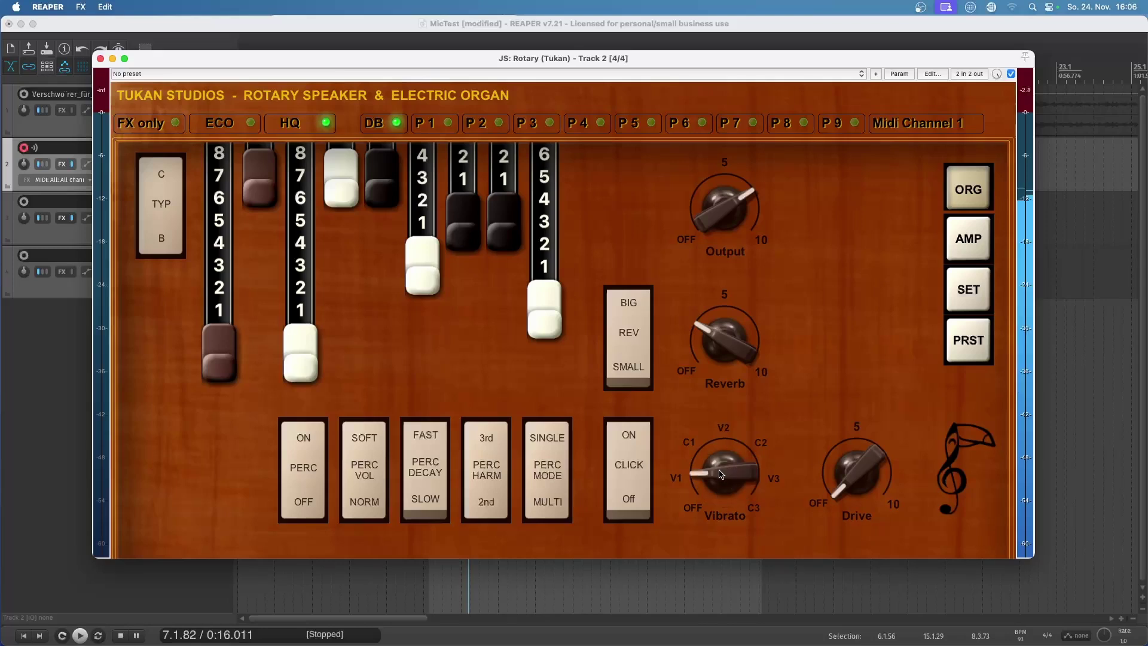
scroll(721, 474, "down", 2)
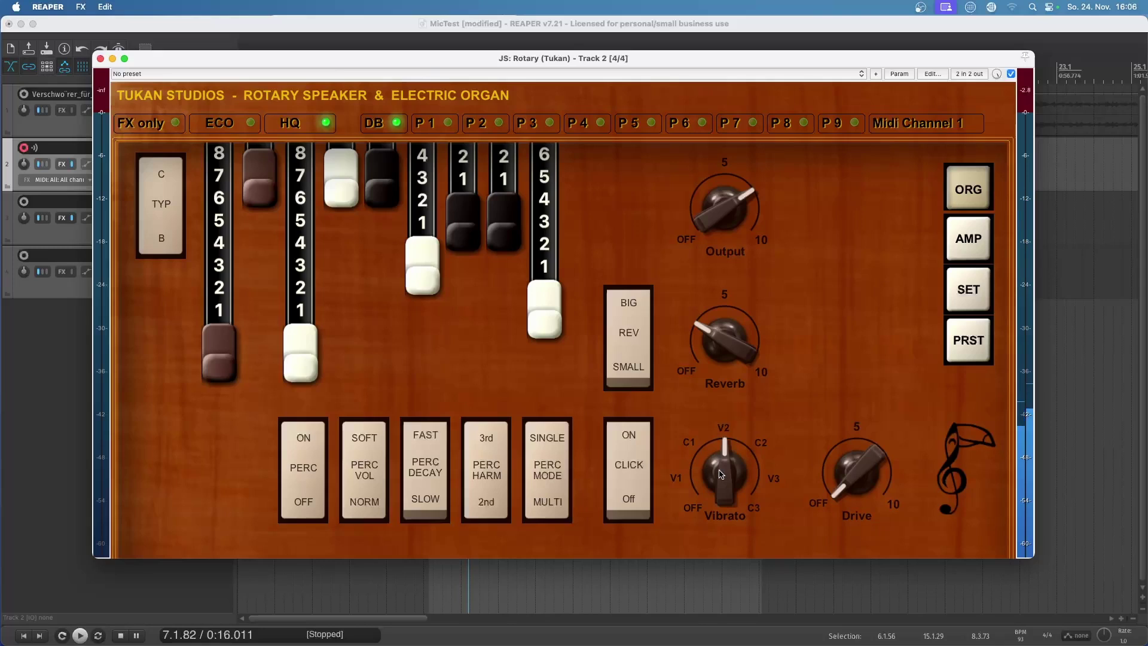
scroll(721, 474, "down", 2)
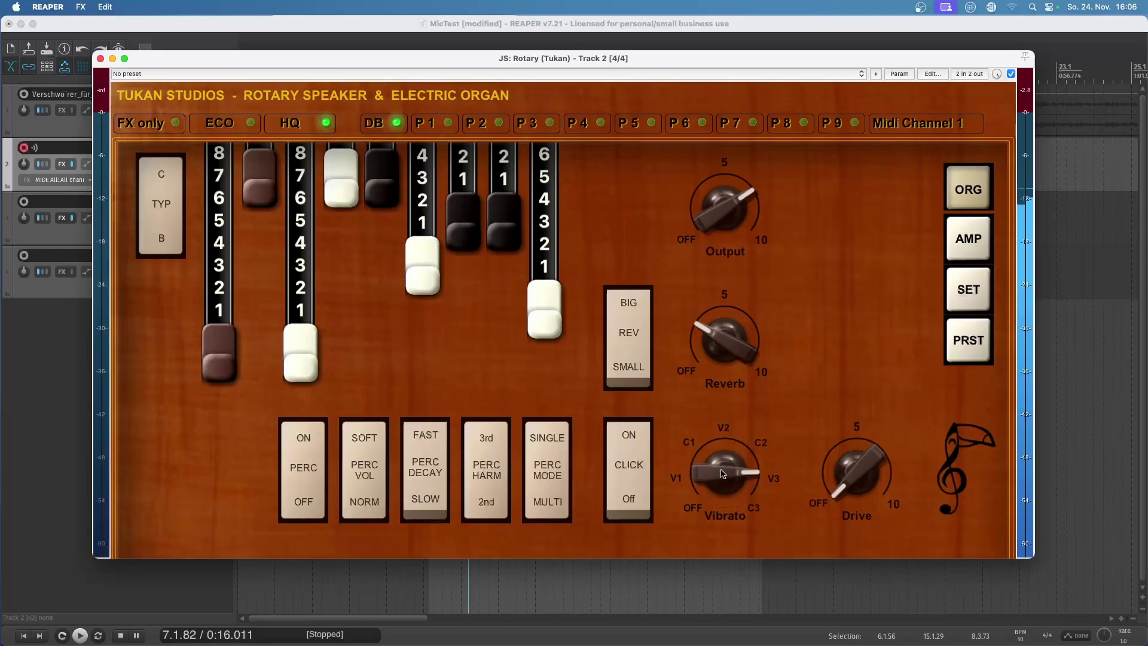
scroll(721, 474, "down", 1)
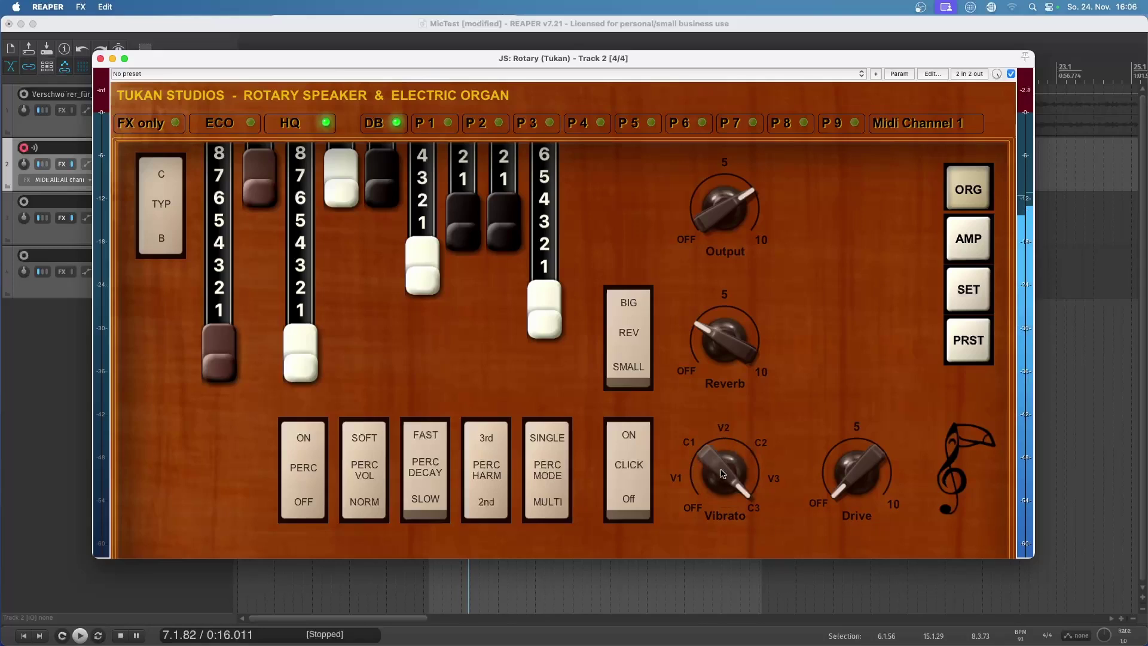
scroll(721, 474, "up", 6)
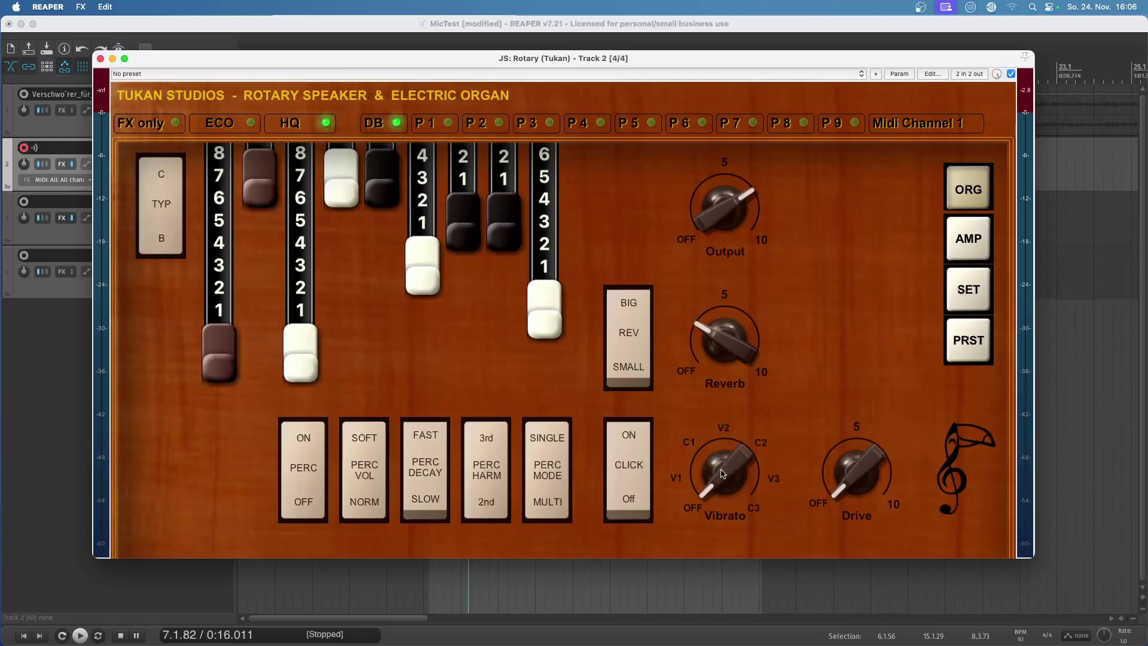
scroll(725, 379, "up", 3)
scroll(725, 377, "down", 2)
left_click(635, 308)
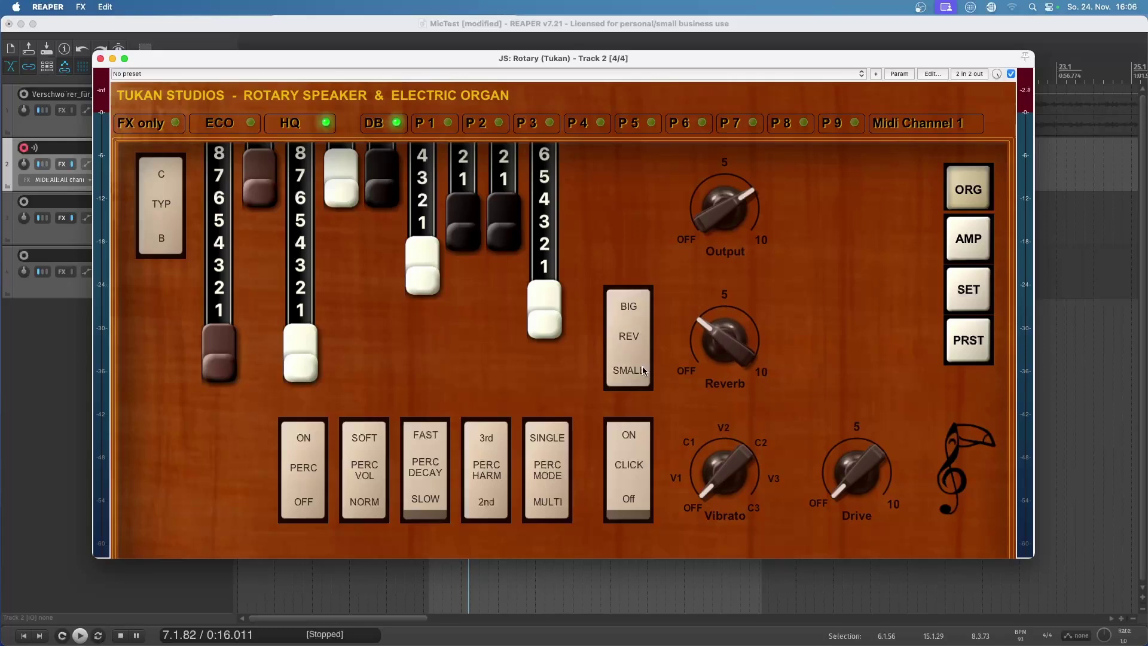
On the Tukan SET page, turn Small Reverb down to about 4.
left_click(968, 289)
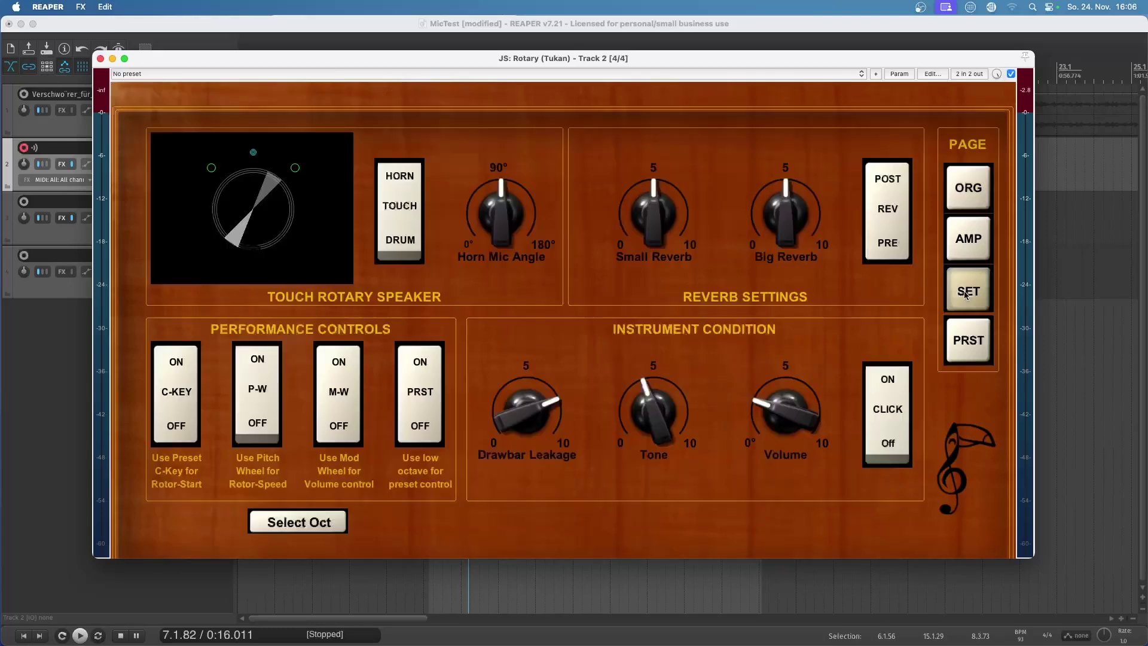
scroll(656, 247, "up", 3)
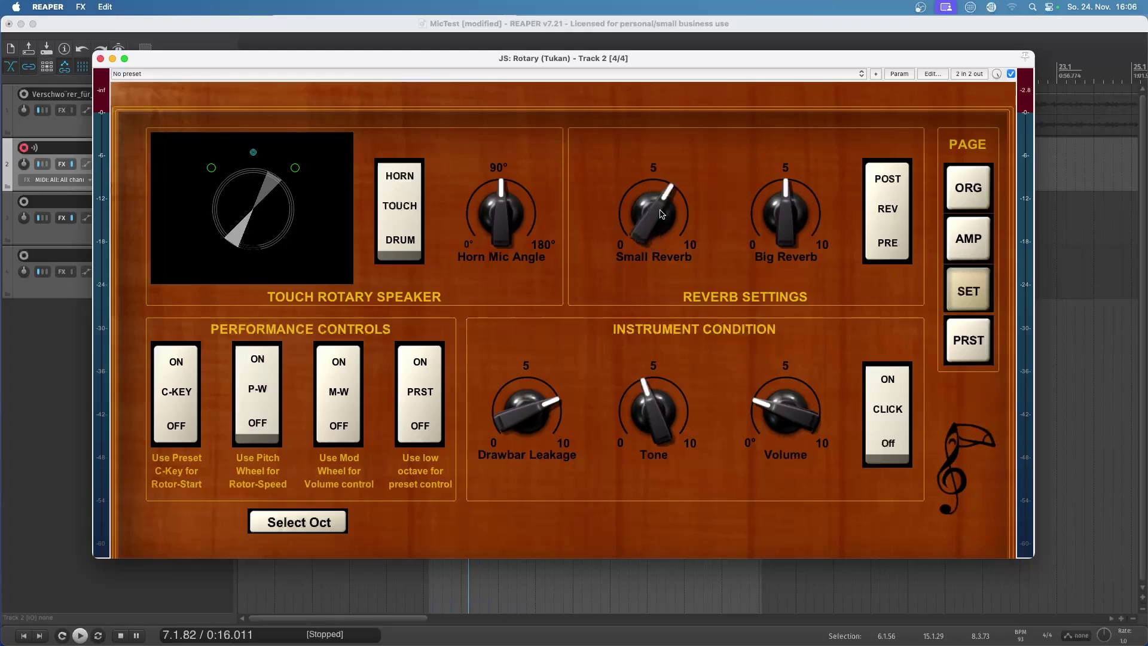
scroll(758, 231, "up", 3)
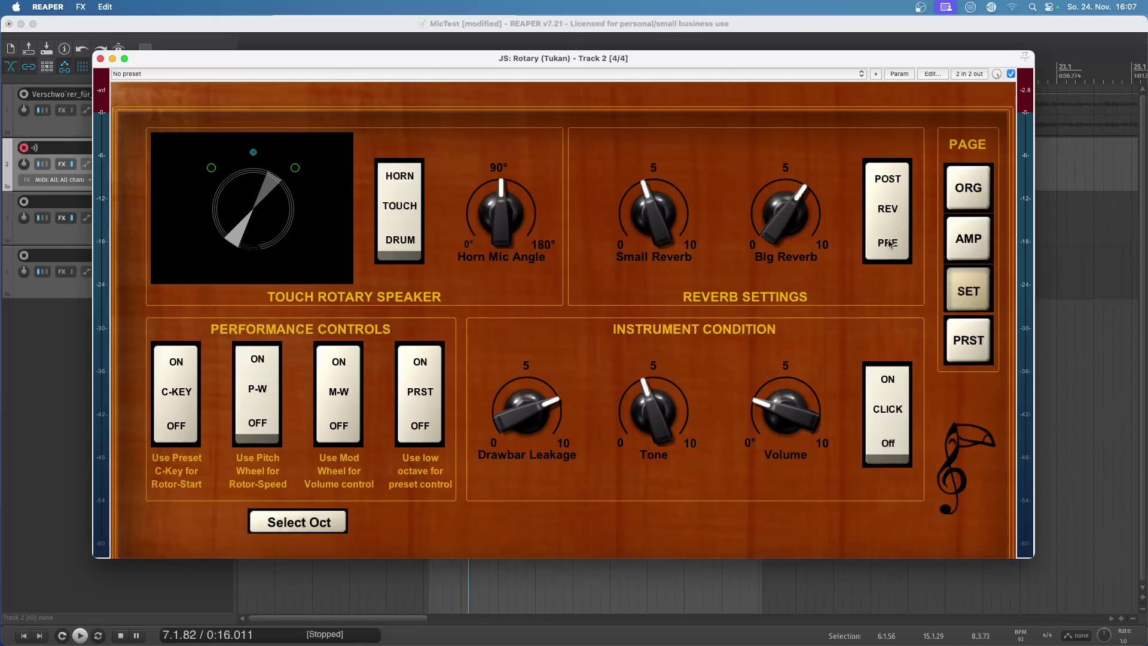
Back on the organ page, lower the output slightly and nudge the drive up.
left_click(969, 189)
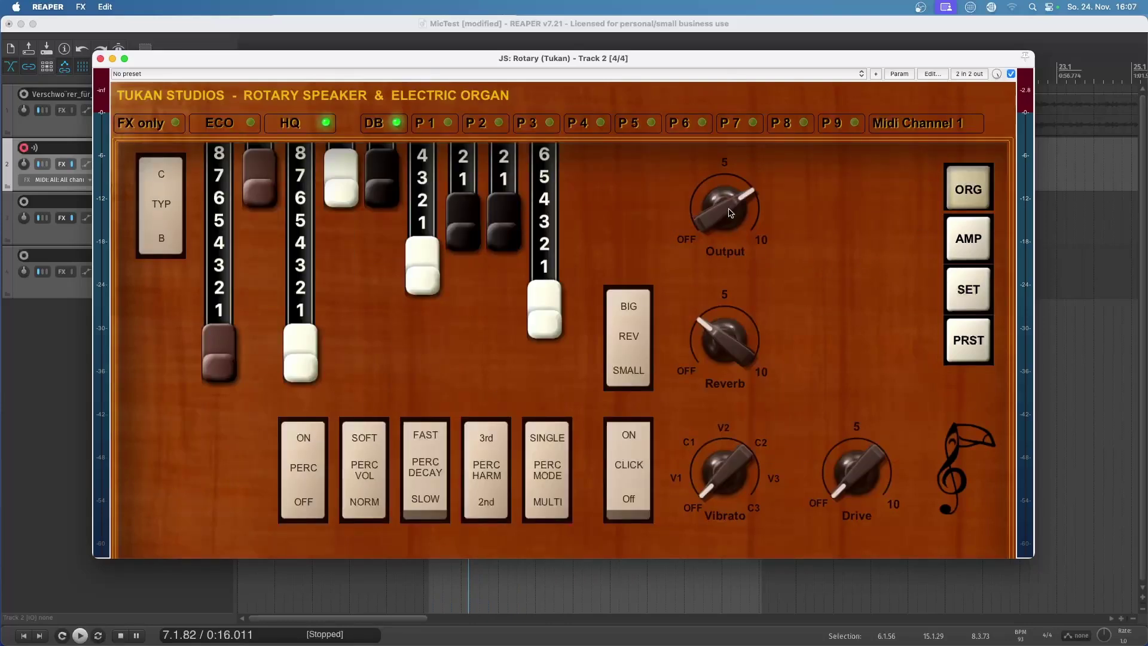
mouse_move(732, 213)
left_mouse_down()
mouse_move(730, 260)
mouse_move(727, 206)
mouse_move(724, 225)
mouse_move(737, 222)
left_mouse_up()
left_click_drag(863, 467, 849, 426)
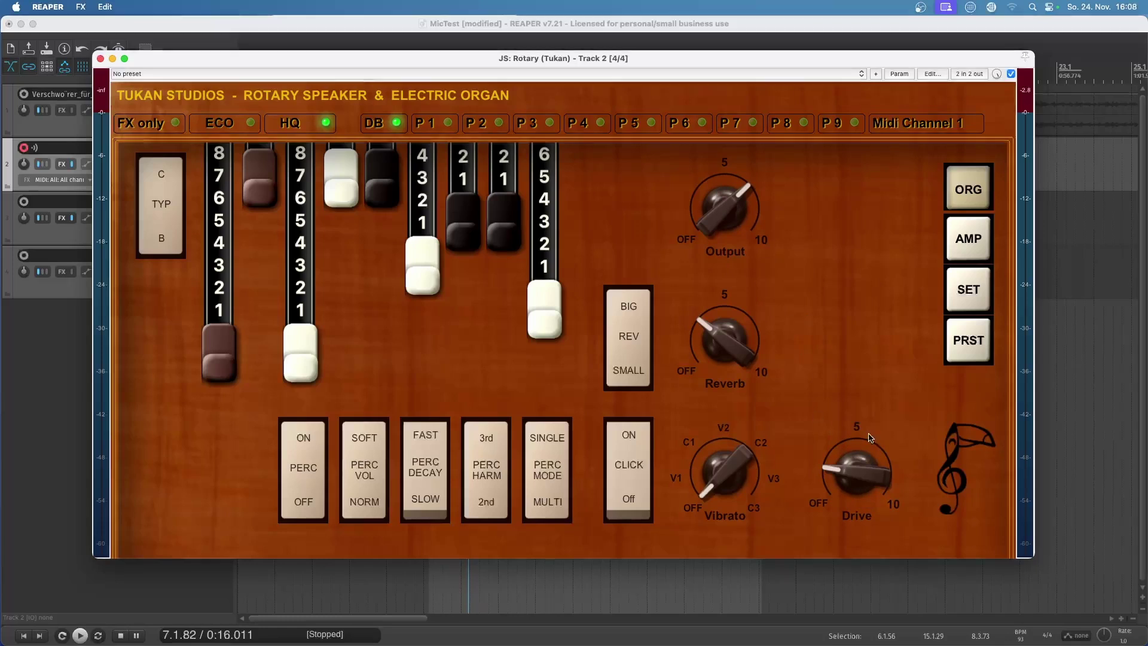
Sweep the output level down and up, then set Drive to about 4 and Output to about 3.
left_click_drag(741, 206, 730, 276)
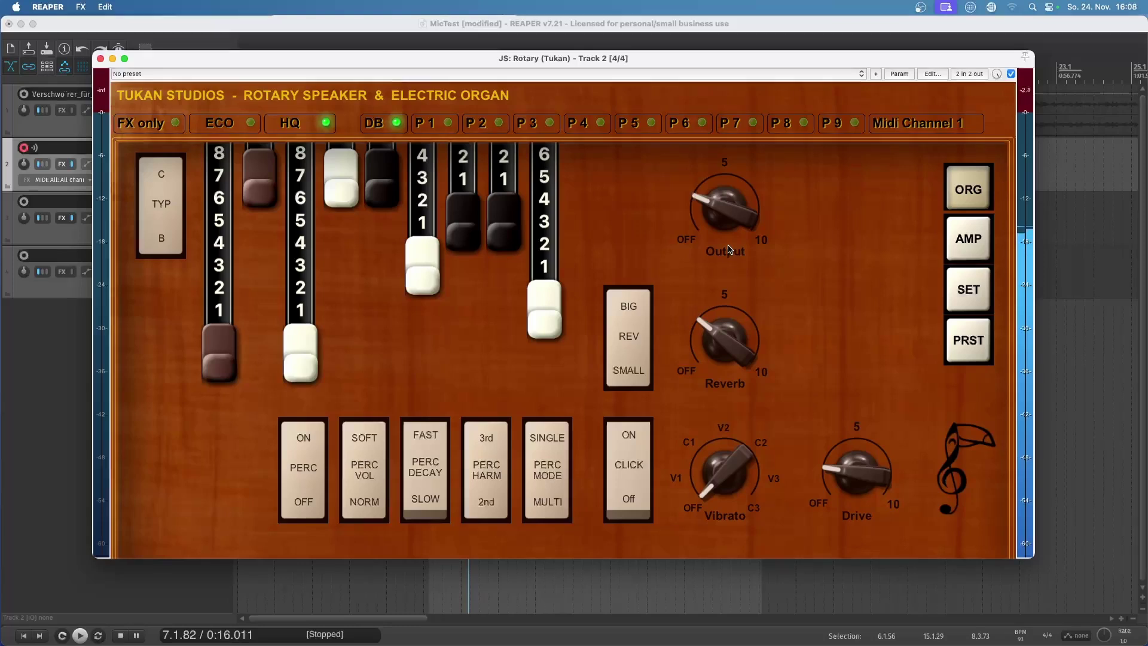
left_click_drag(730, 224, 724, 200)
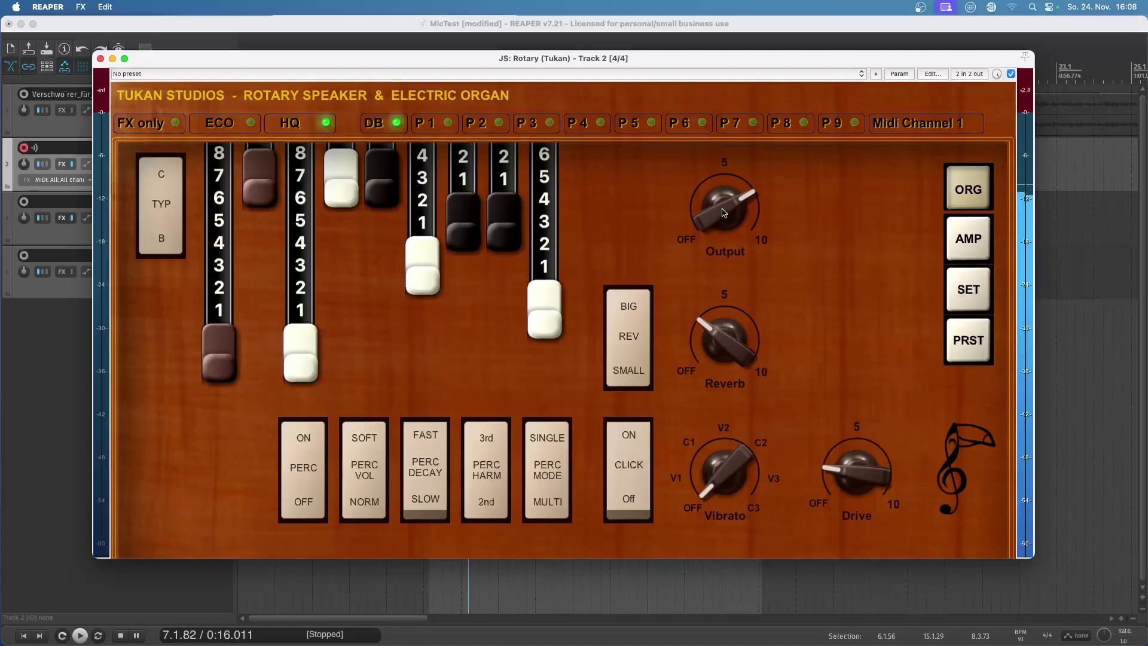
left_click_drag(722, 219, 722, 248)
left_click_drag(724, 271, 725, 210)
left_click_drag(846, 452, 847, 412)
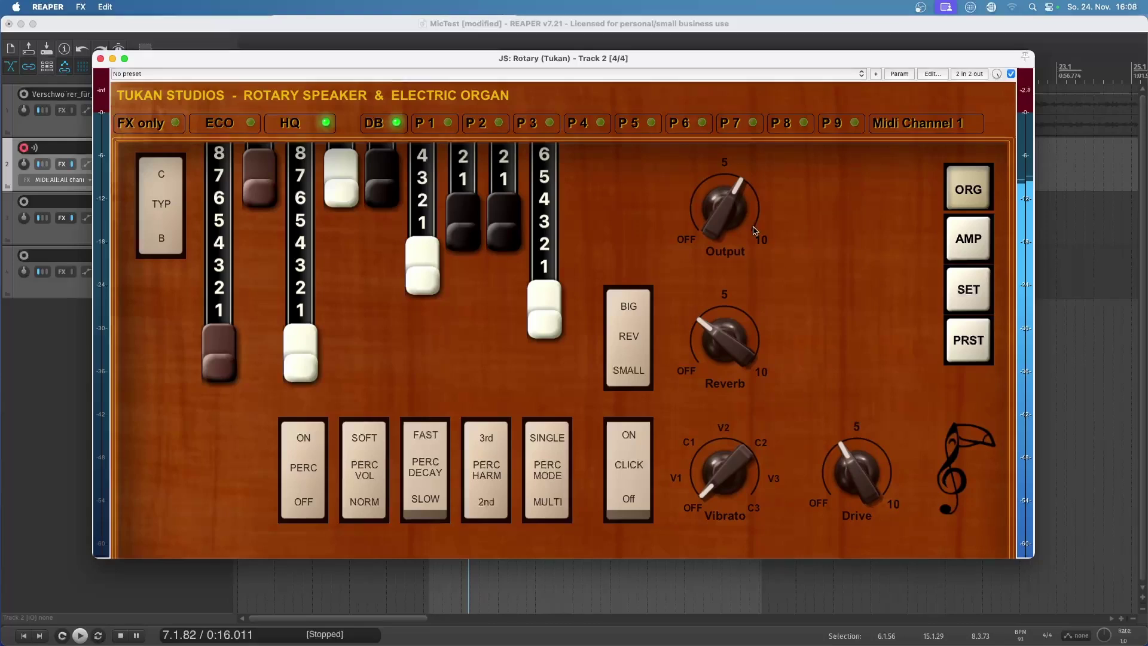
left_click_drag(730, 212, 734, 271)
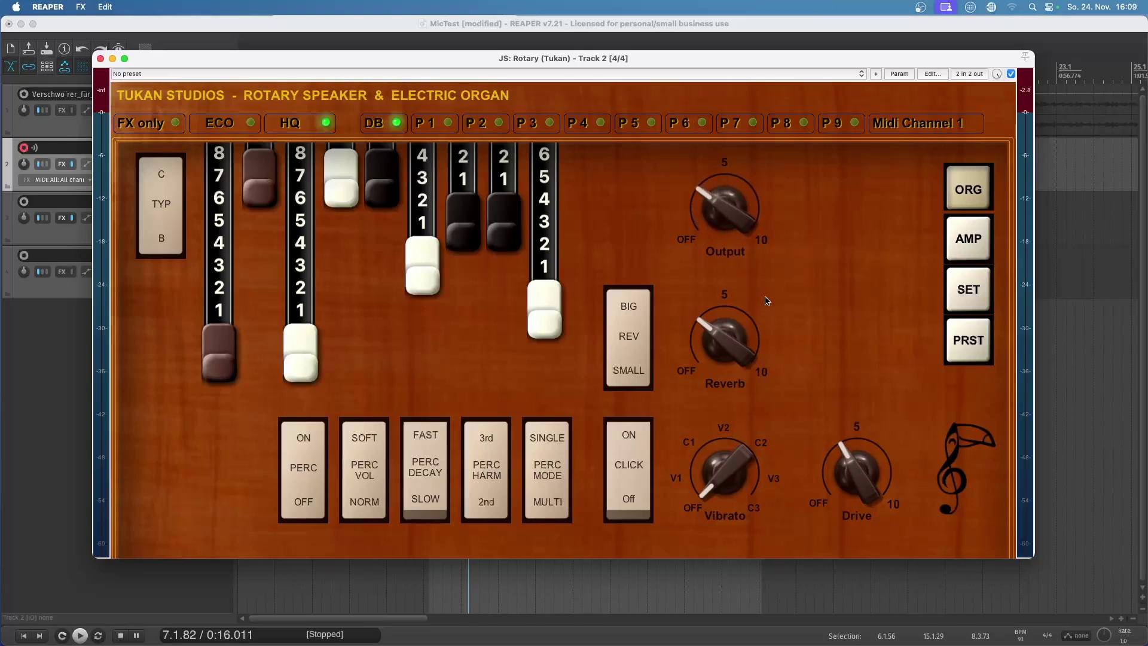